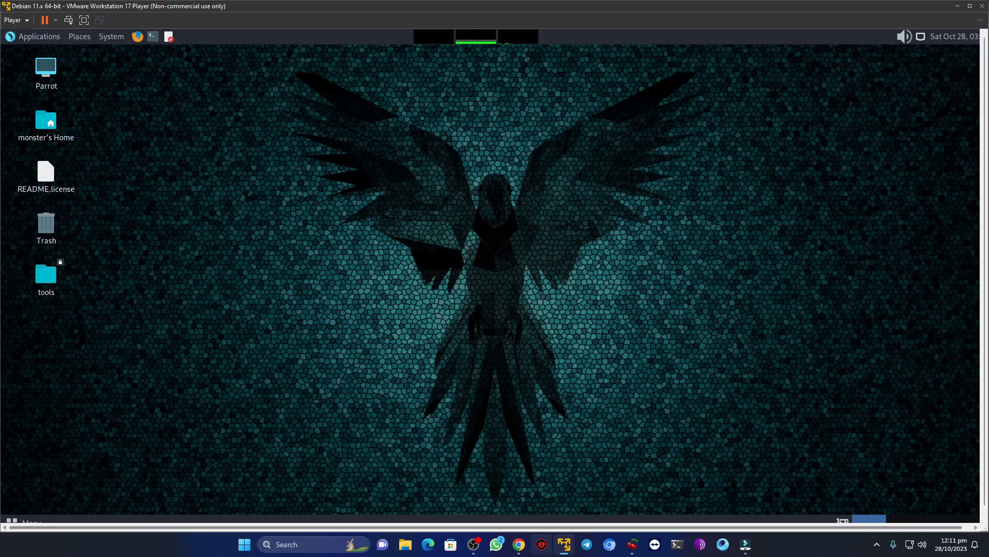
- Open a second VMware Workstation 17 Player window, select the kali-linux-2023.3-vmware-amd64 machine in its library, and minimize the window
right_click(571, 546)
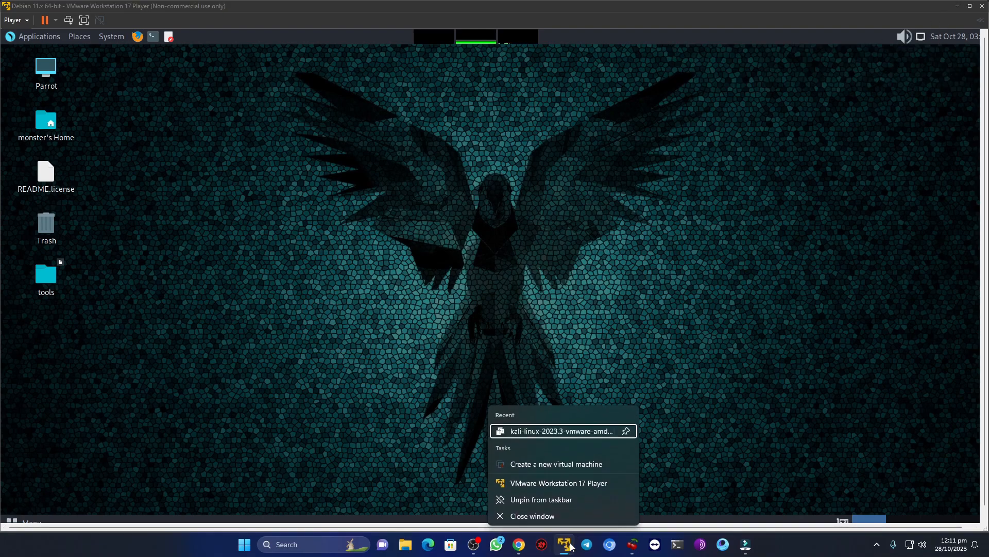
click(559, 484)
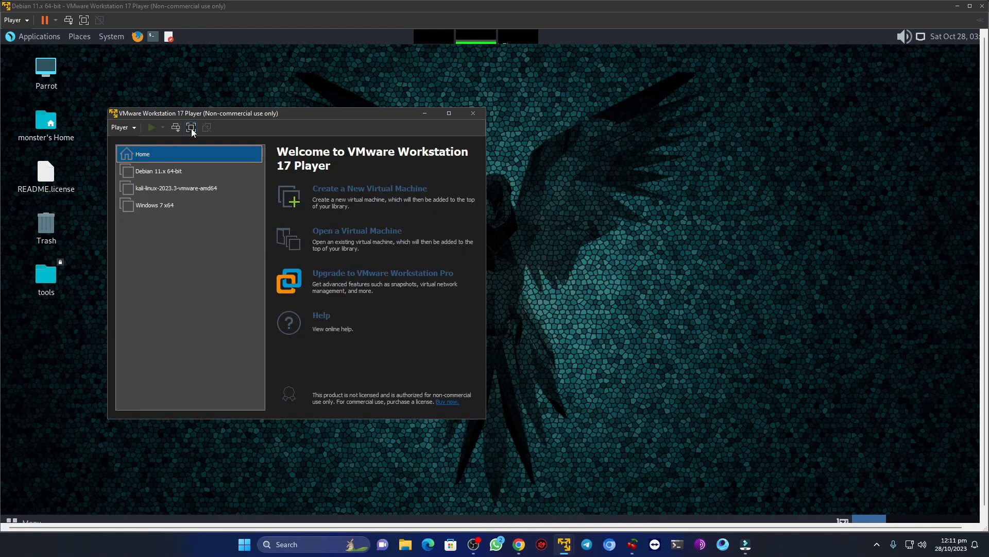
drag(250, 114, 416, 125)
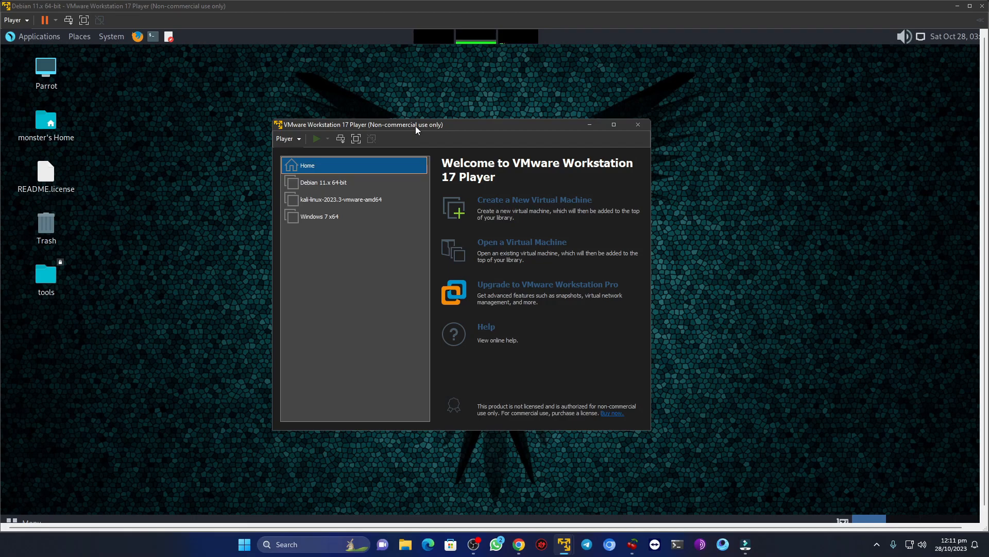
click(348, 198)
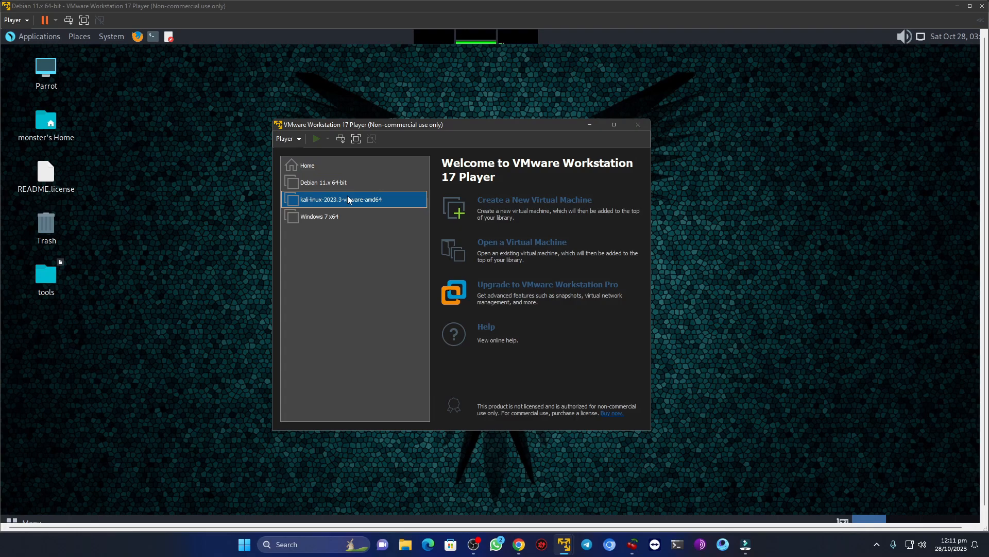
click(592, 127)
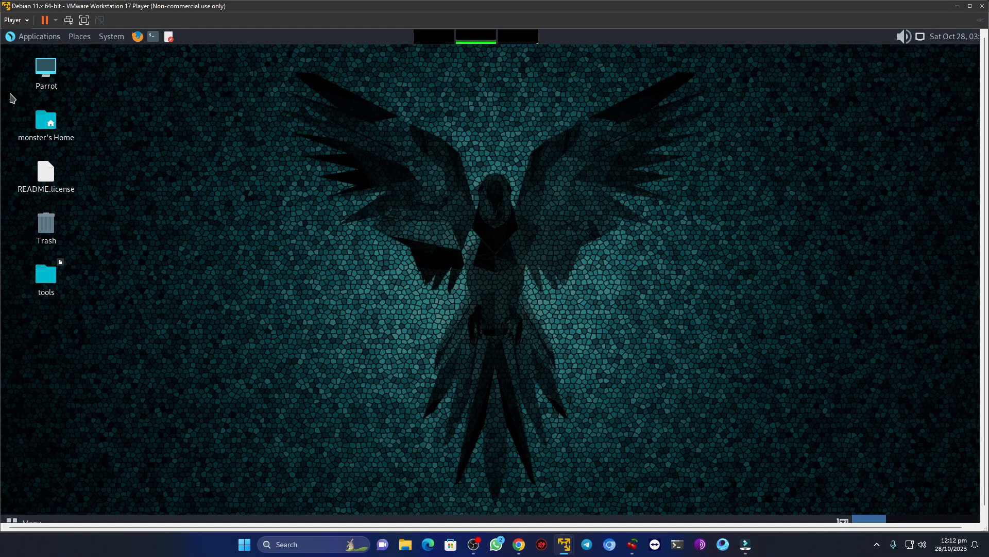
- Power off the running Debian 11.x 64-bit virtual machine and bring up the VMware Player library window maximized
click(983, 6)
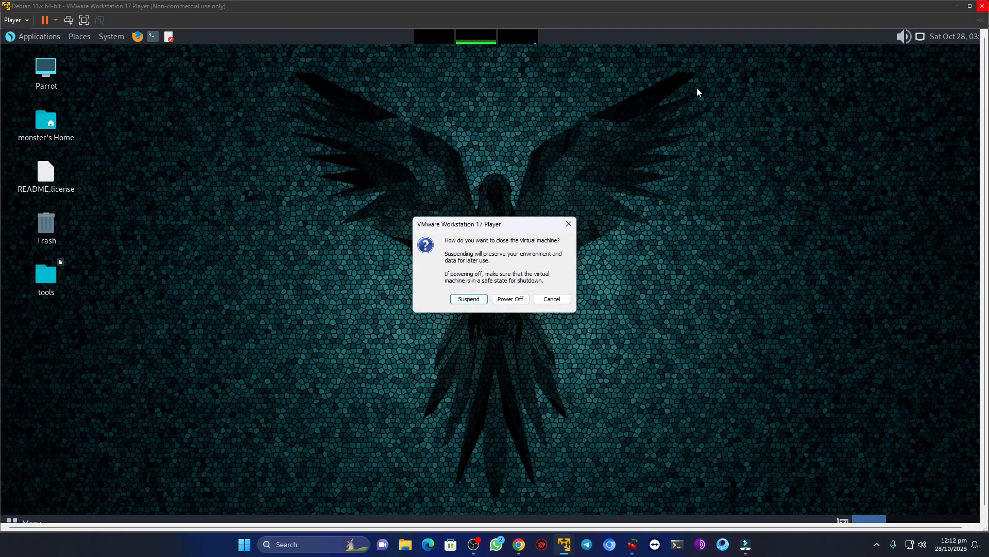
click(512, 299)
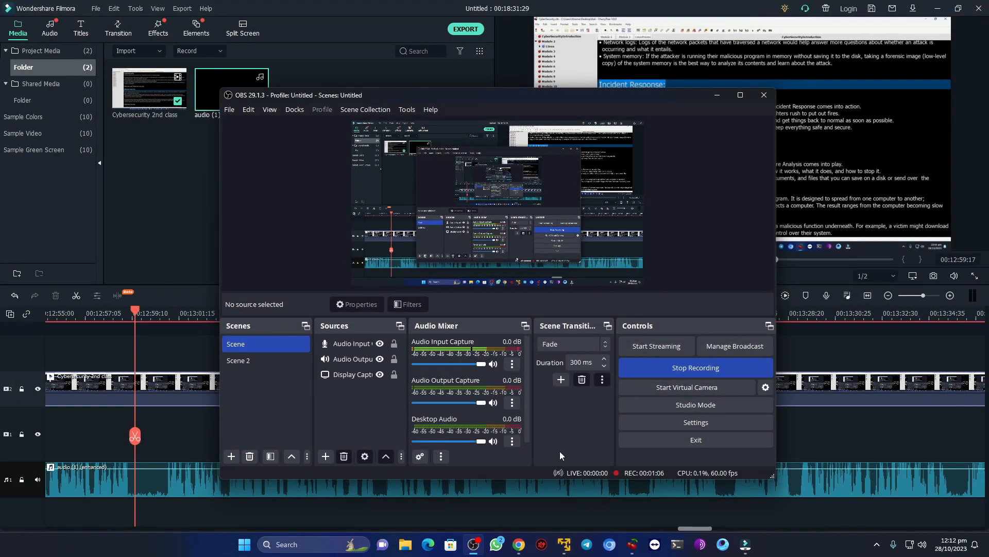
mouse_move(563, 541)
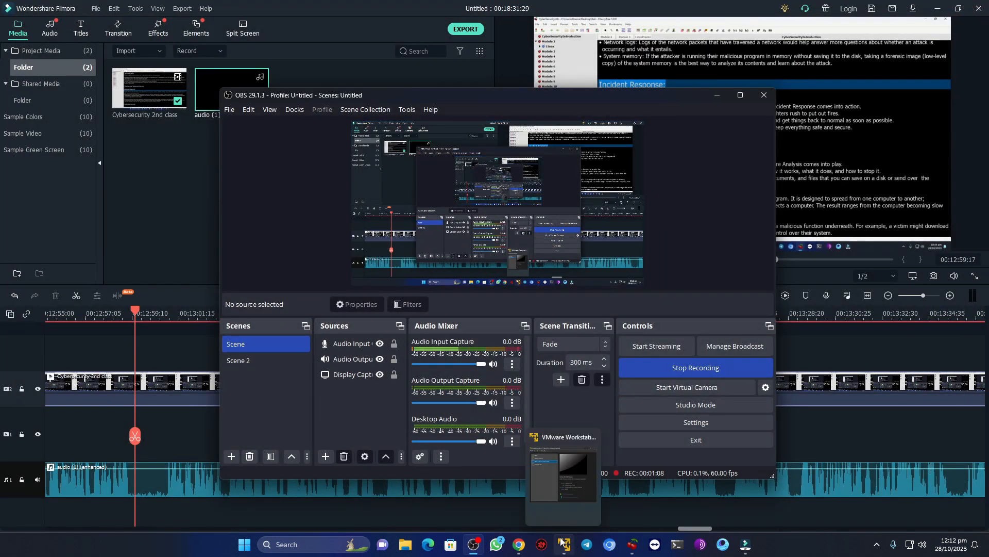
click(563, 474)
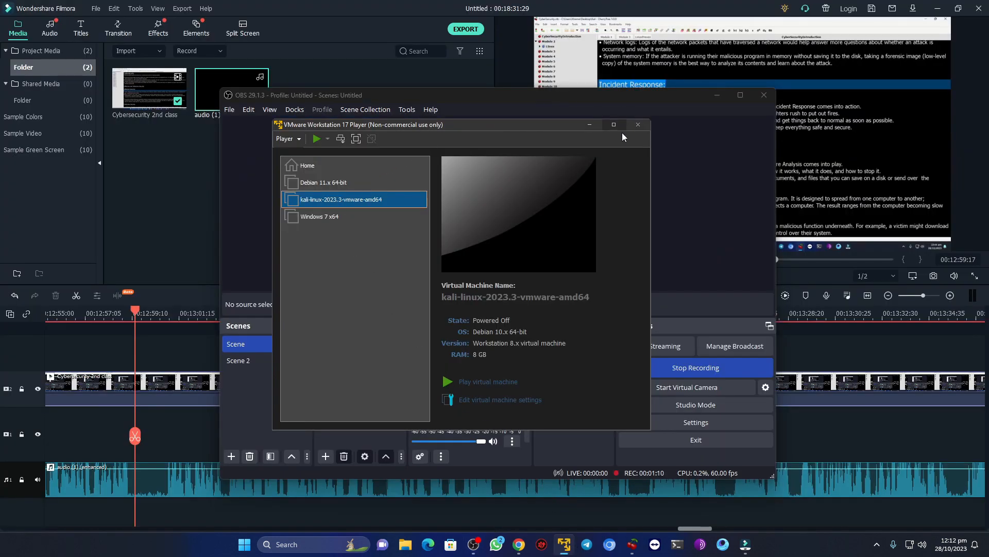
click(605, 126)
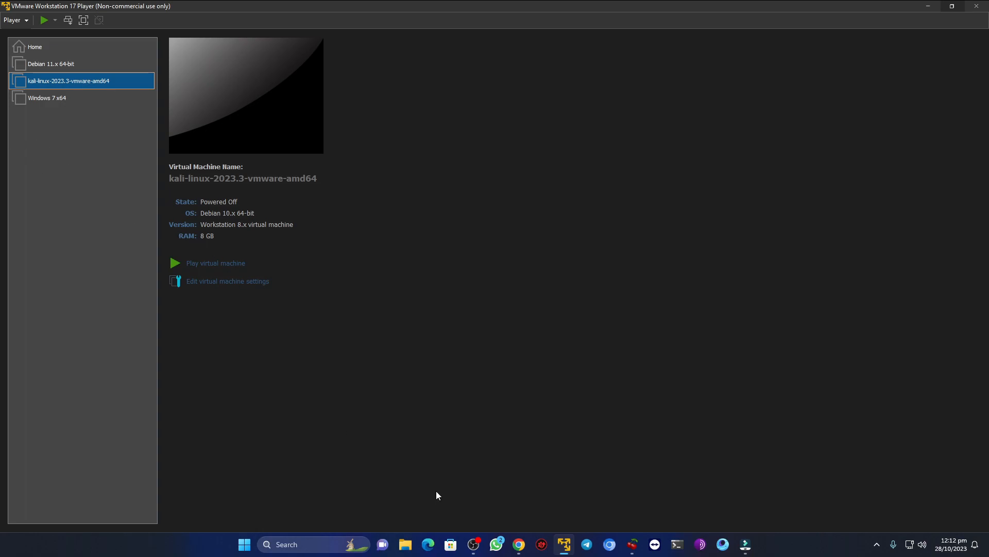
- Switch to Chrome, search Google for "download parrot security os" and open the Parrot Security Download page
click(520, 543)
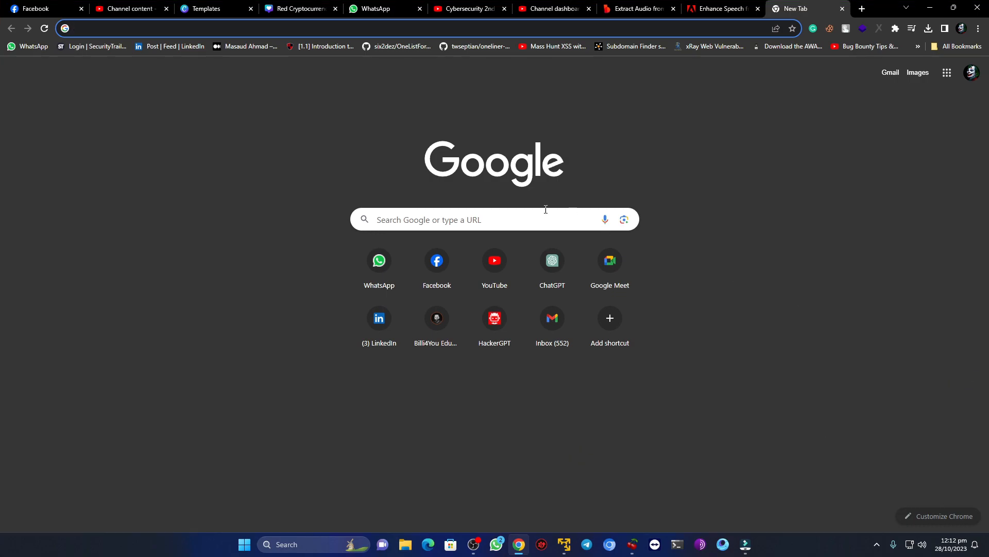
click(154, 30)
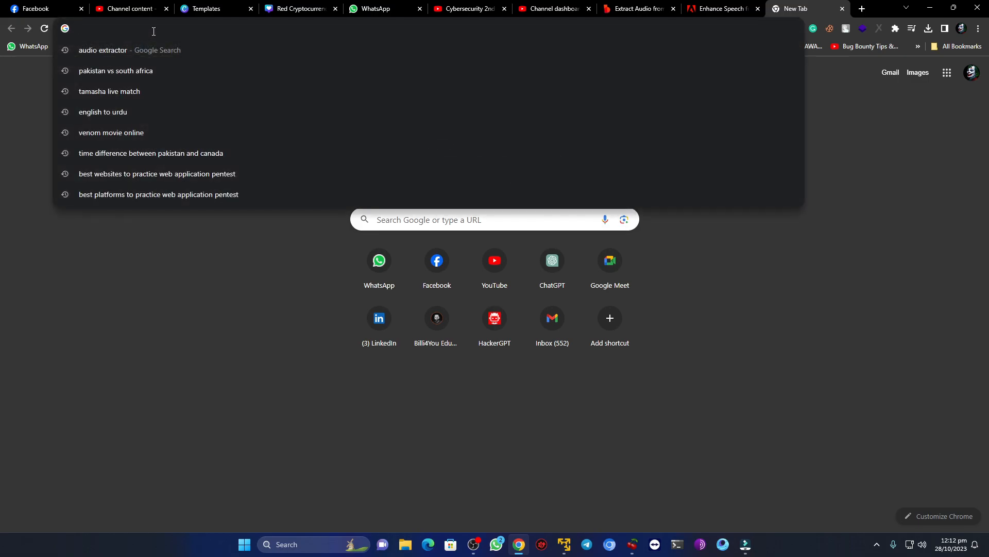
text(s)
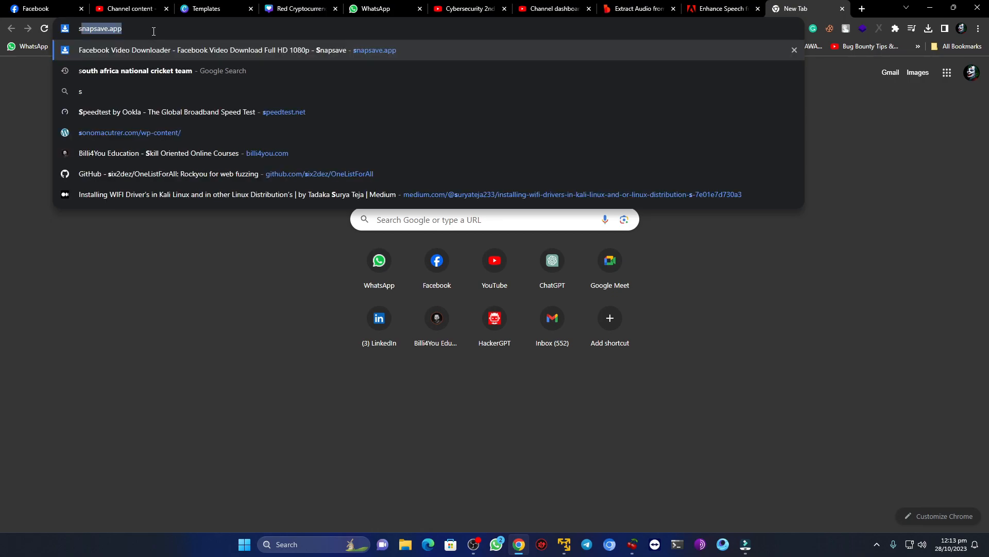
key(BackSpace)
key(BackSpace)
text(download)
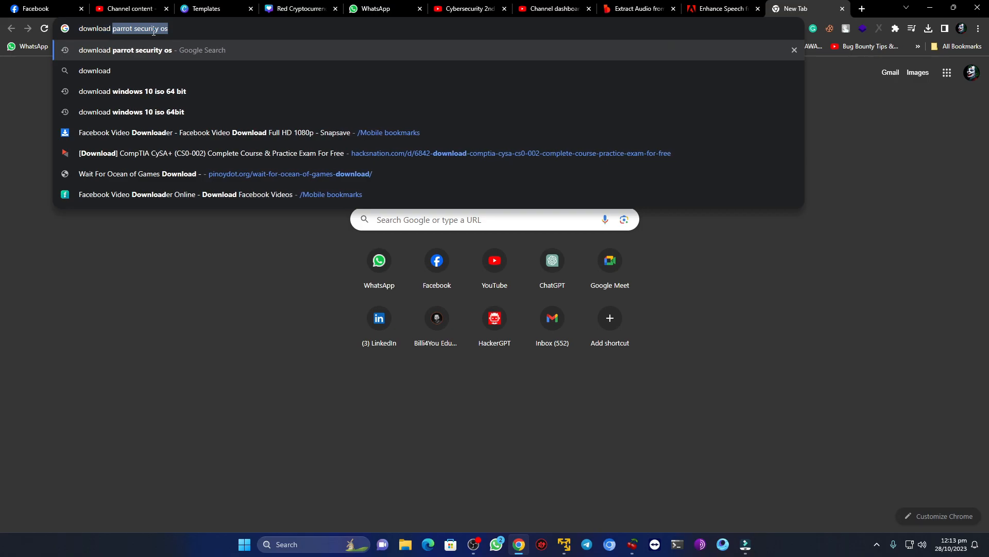
text( parrot securit)
key(Return)
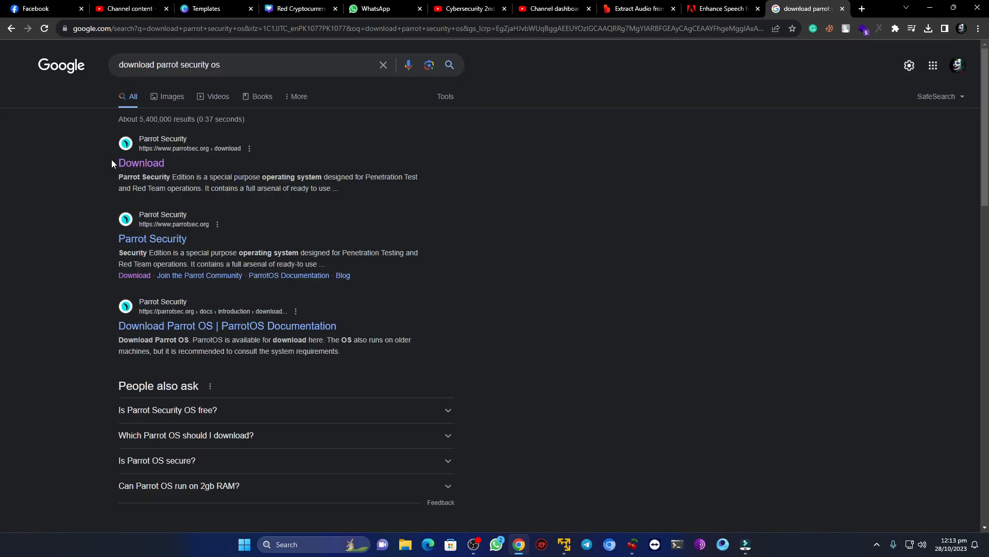
click(156, 168)
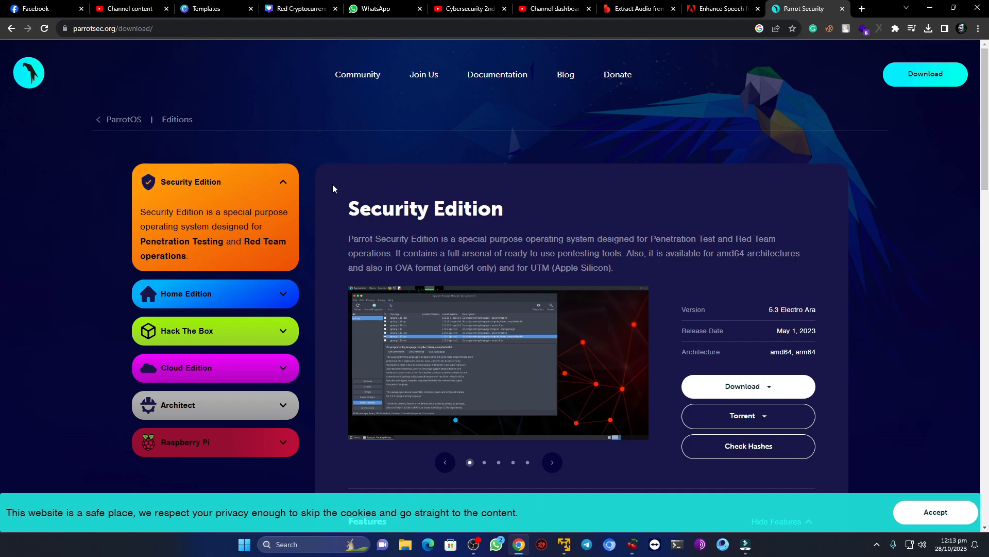
scroll(618, 283, down, 1)
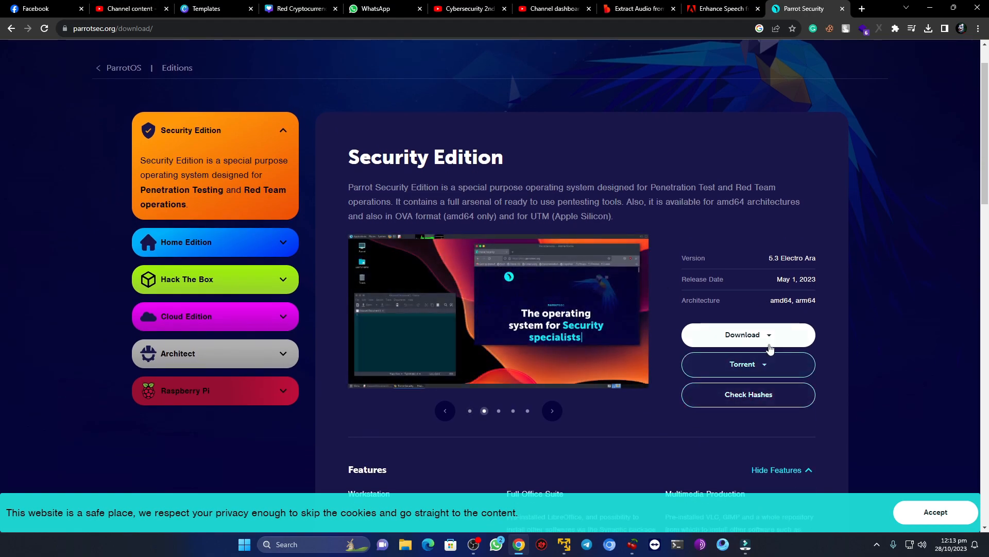
- Start downloading the Parrot Security Edition as the iso (amd64) image
click(772, 340)
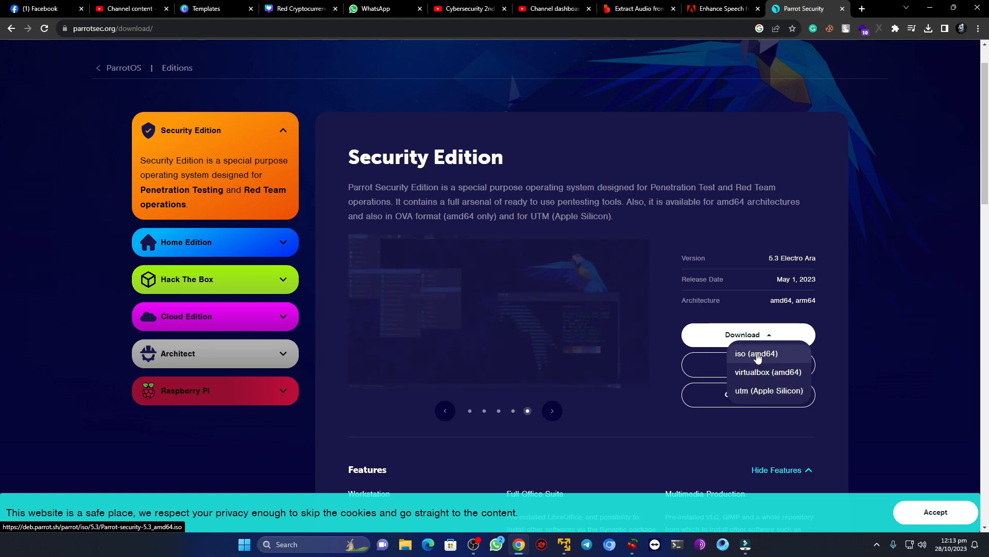
click(787, 354)
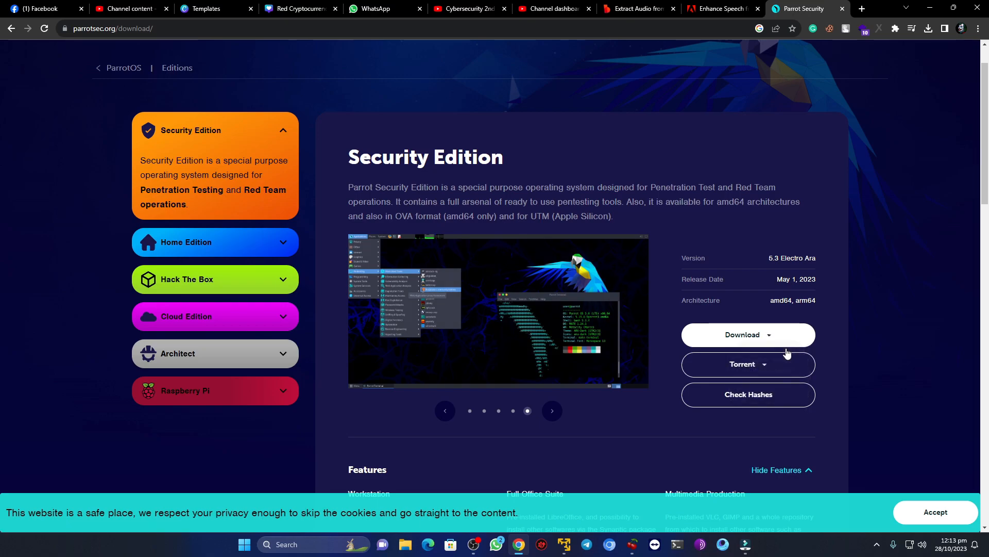
click(760, 341)
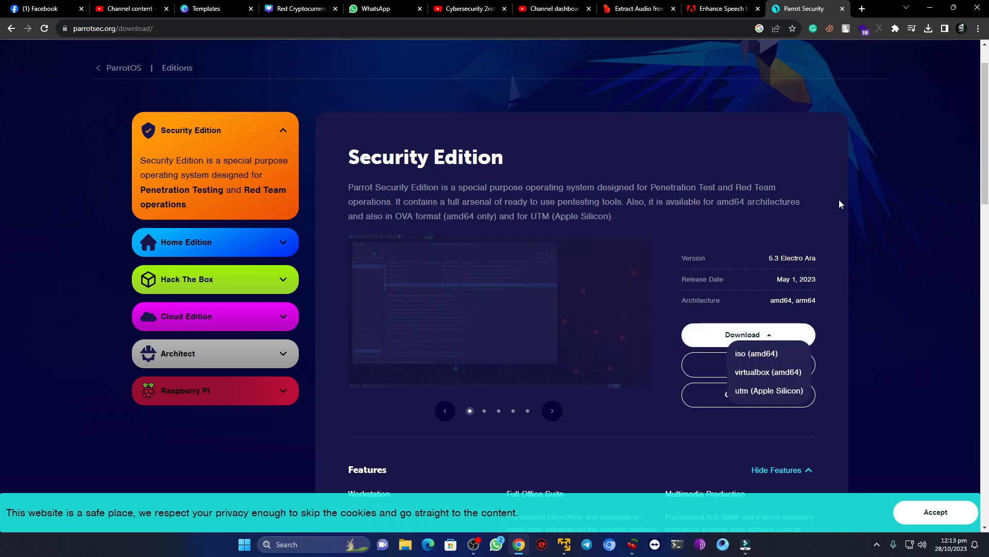
click(953, 304)
click(733, 340)
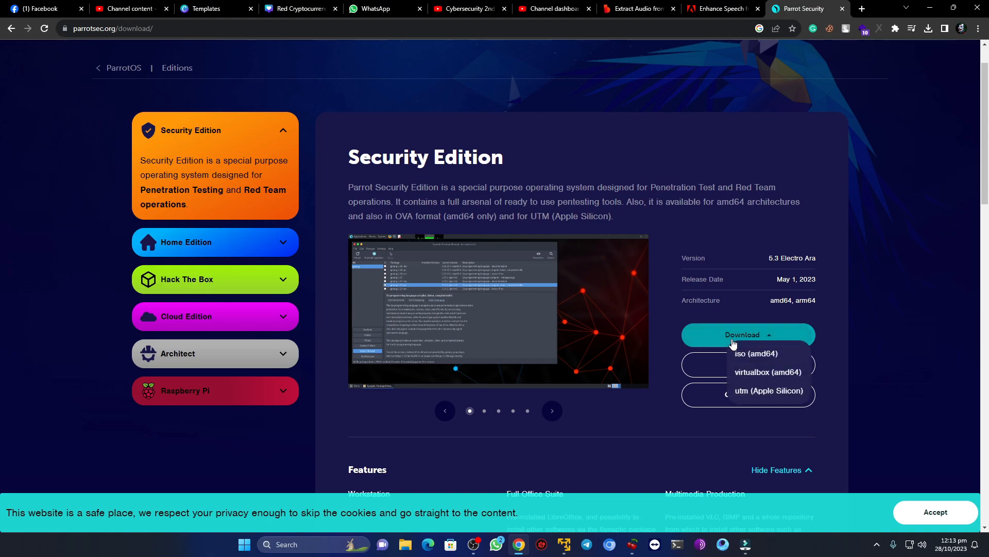
click(742, 353)
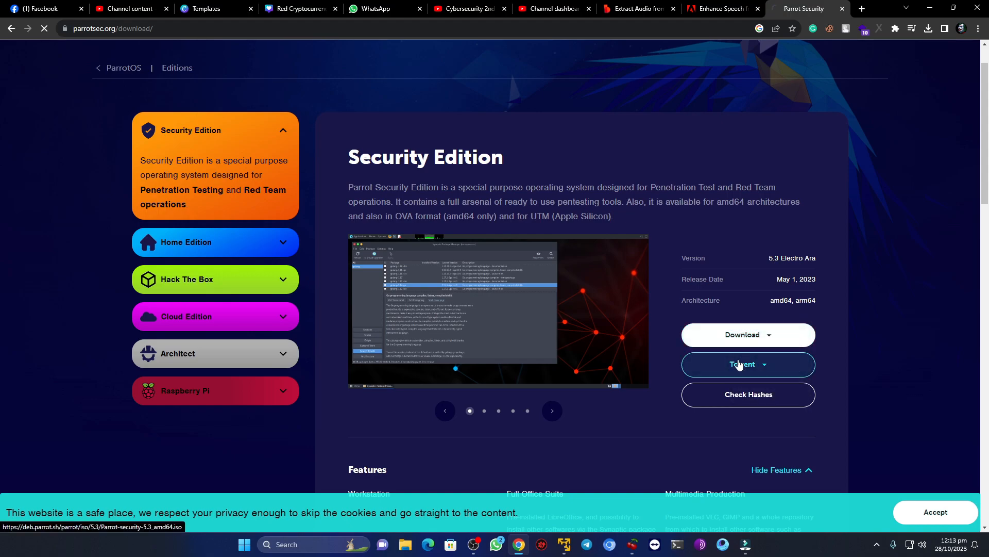
click(805, 335)
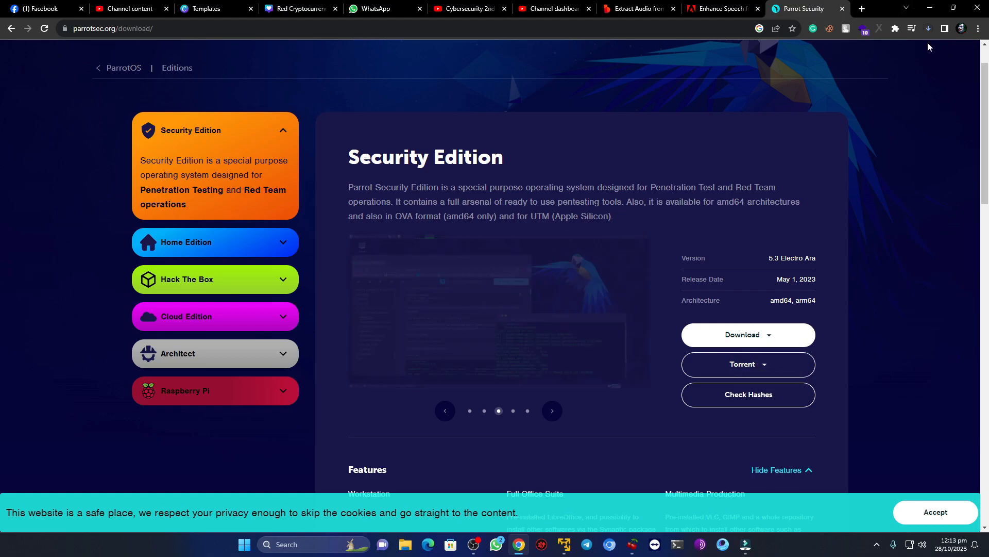
- Cancel the running download of Parrot-security-5.3_amd64 (1).iso in the browser's recent downloads
click(928, 29)
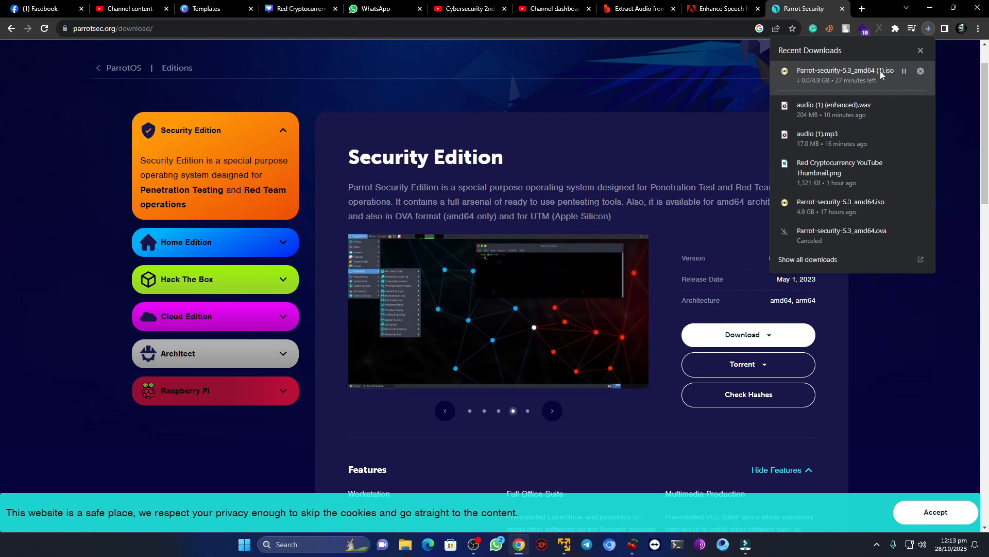
click(920, 72)
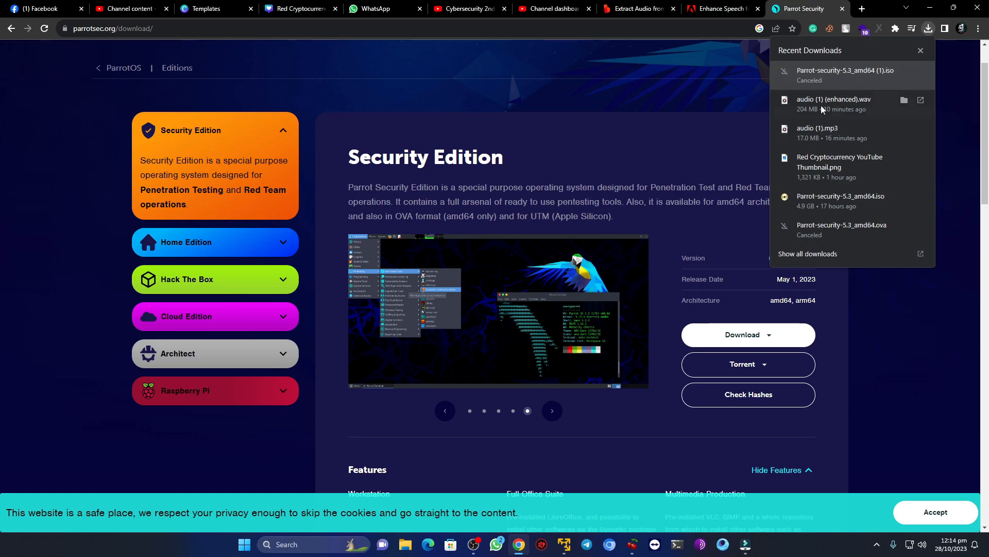
- Locate the Parrot-security-5.3_amd64 image in File Explorer, checking the parrotos folder on drive D: and the Downloads folder, and minimize the window
click(405, 544)
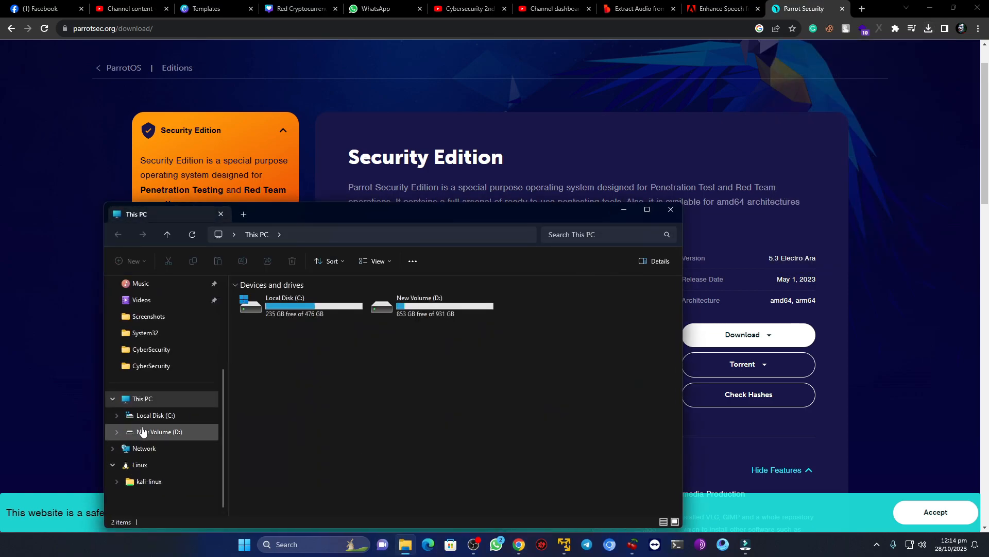
click(152, 431)
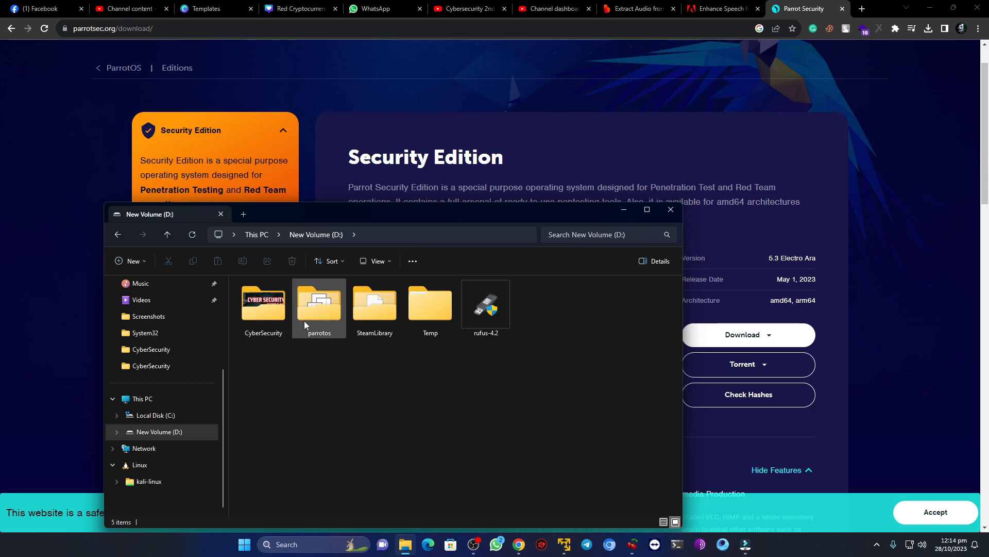
double_click(316, 315)
key(alt+Left)
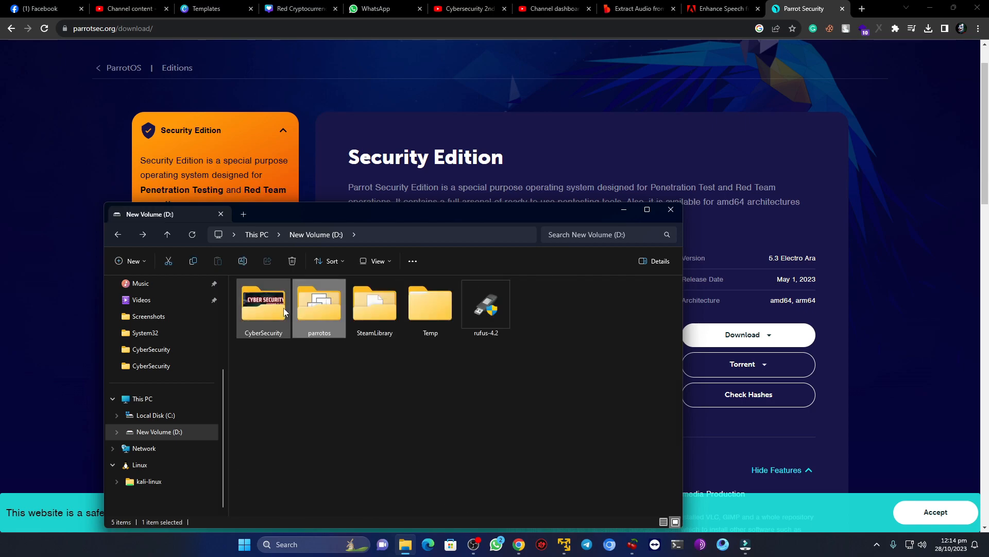
scroll(189, 347, up, 2)
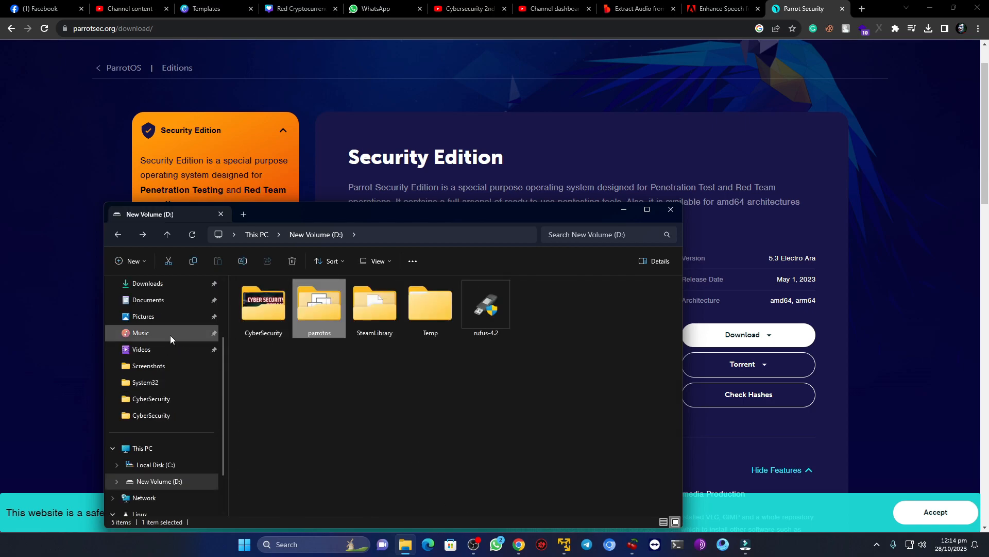
click(157, 287)
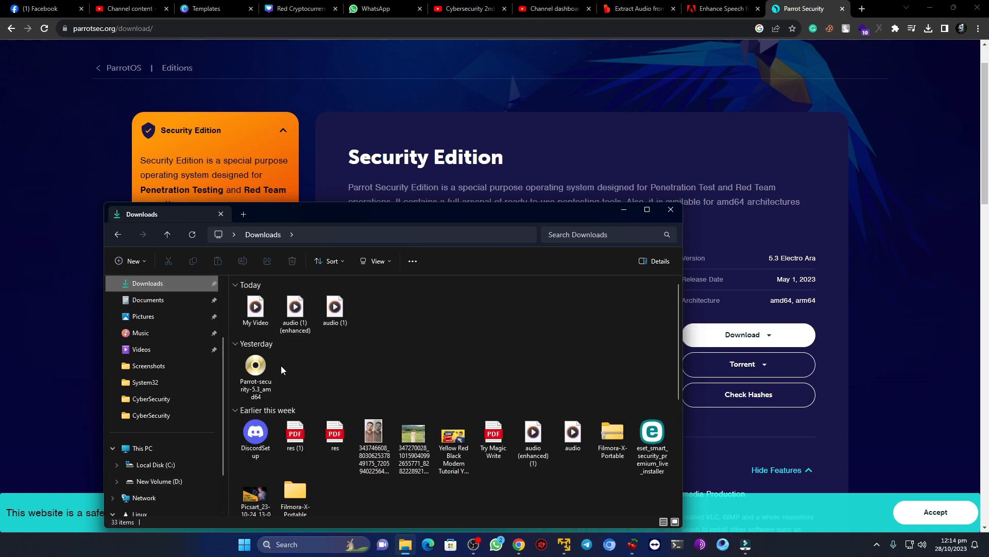
click(260, 370)
drag(262, 374, 327, 371)
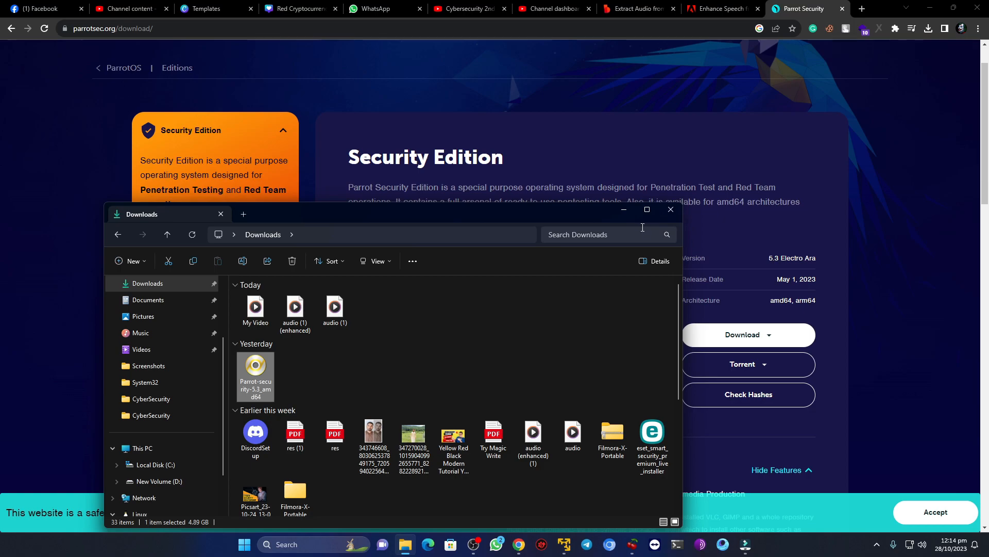
click(618, 214)
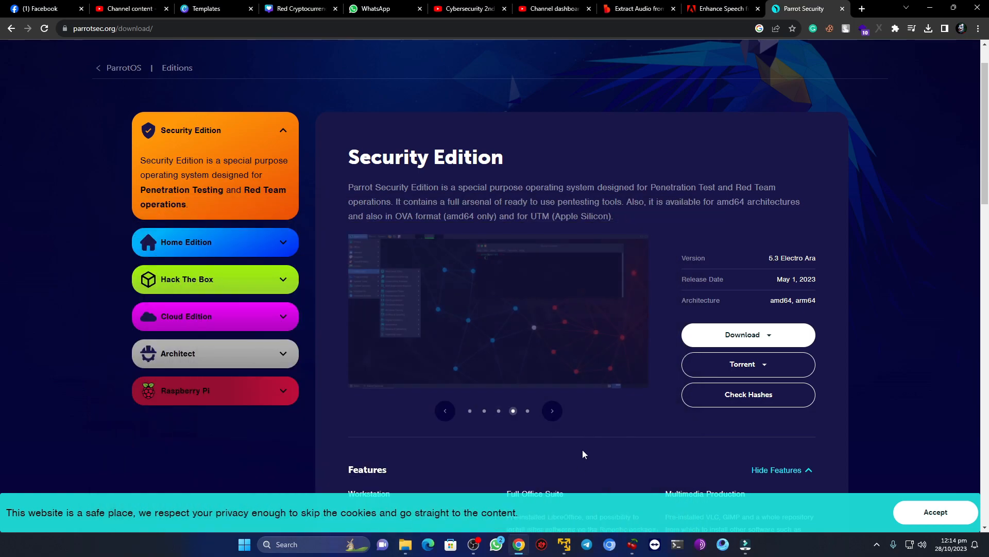
- Switch to Chrome, search Google for "vmware workstation download" and open the Download VMware Workstation Pro page
click(564, 544)
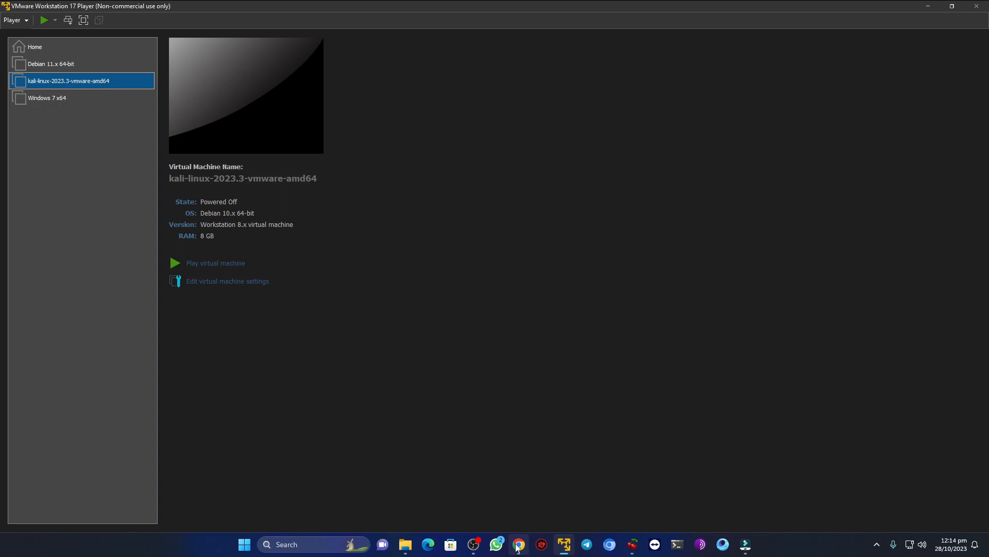
mouse_move(519, 544)
click(500, 494)
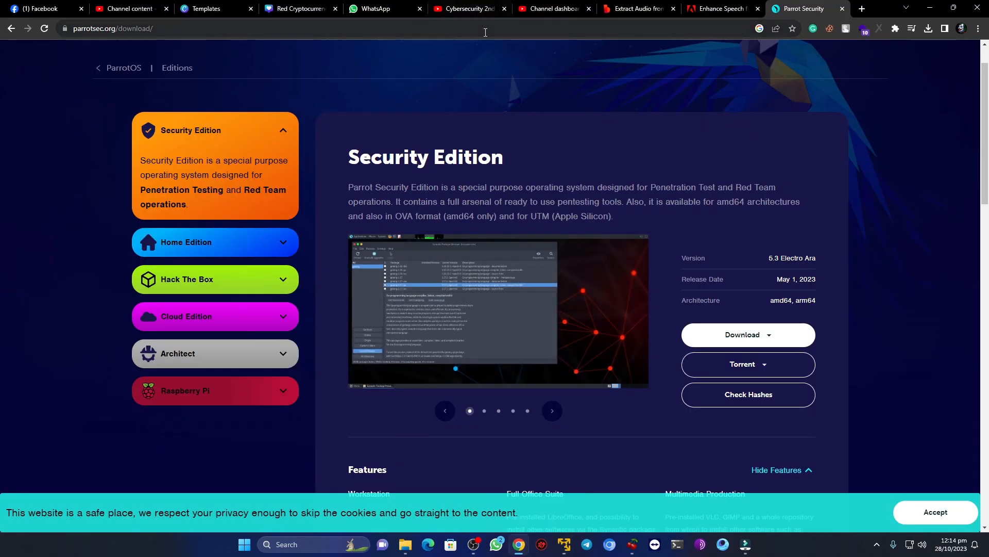
click(485, 32)
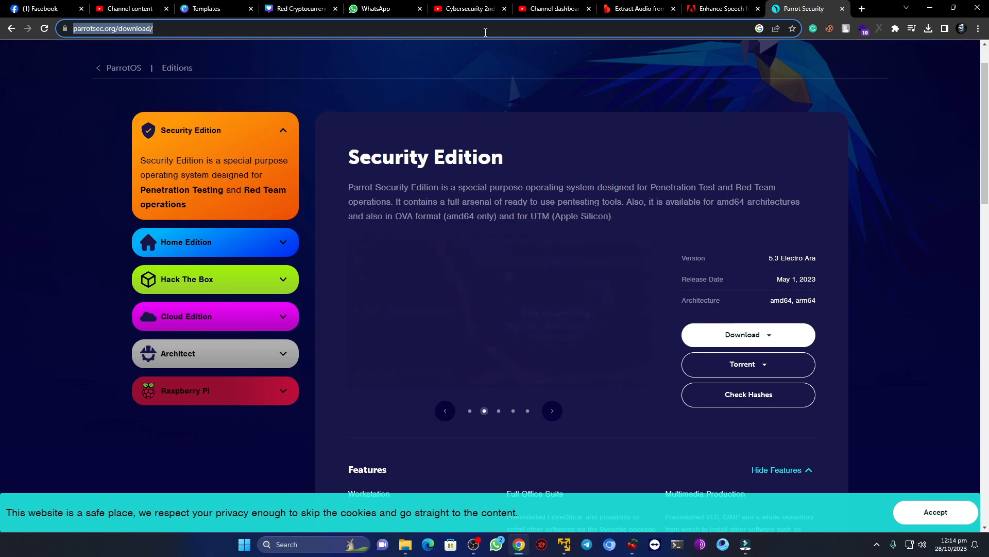
text(vmware workstatio)
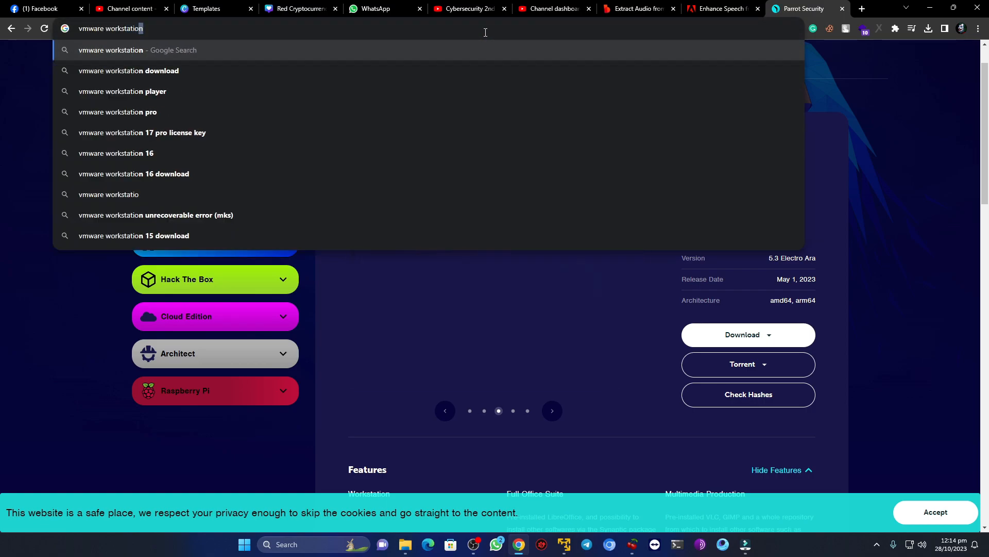
key(Down)
key(Return)
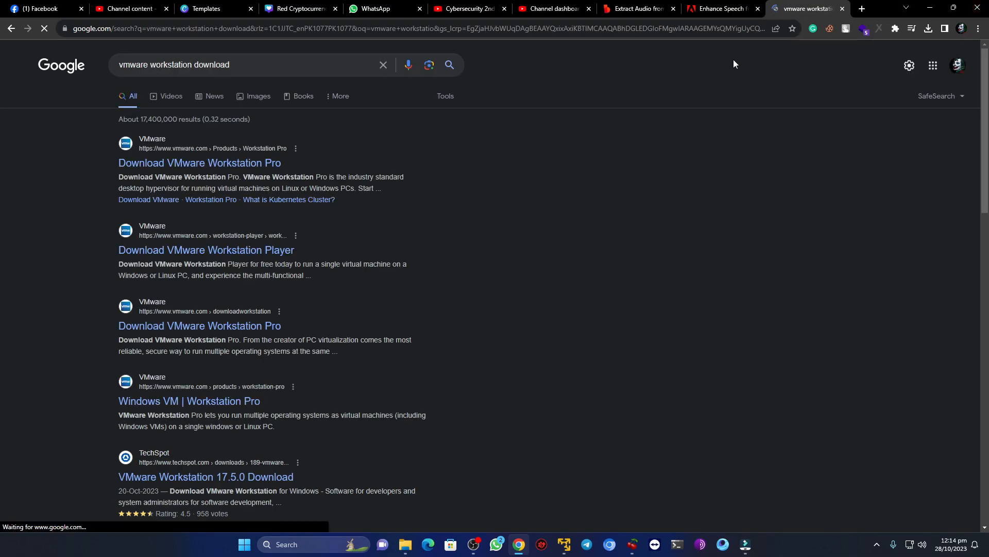
click(238, 169)
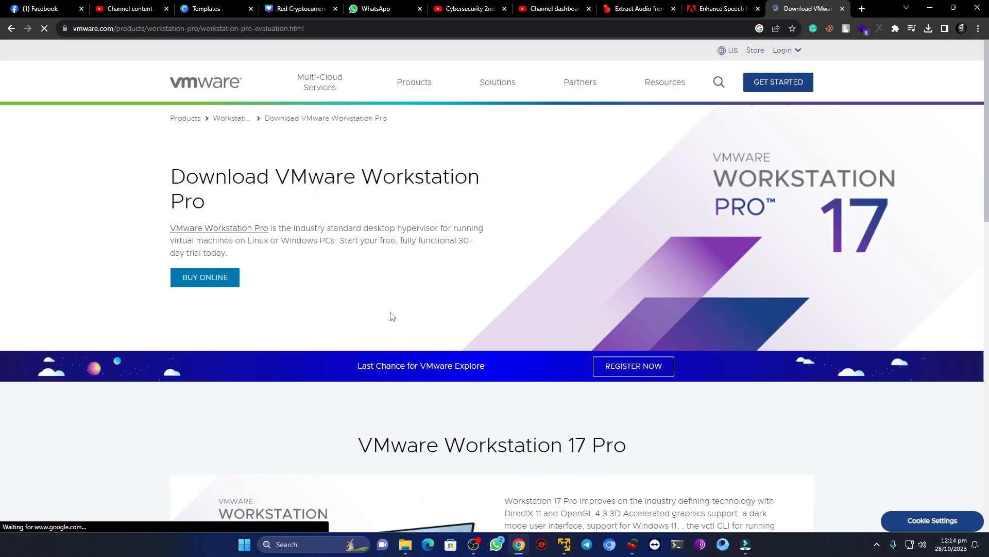
- Start downloading Workstation 17 Pro for Windows from the VMware page
scroll(390, 316, down, 8)
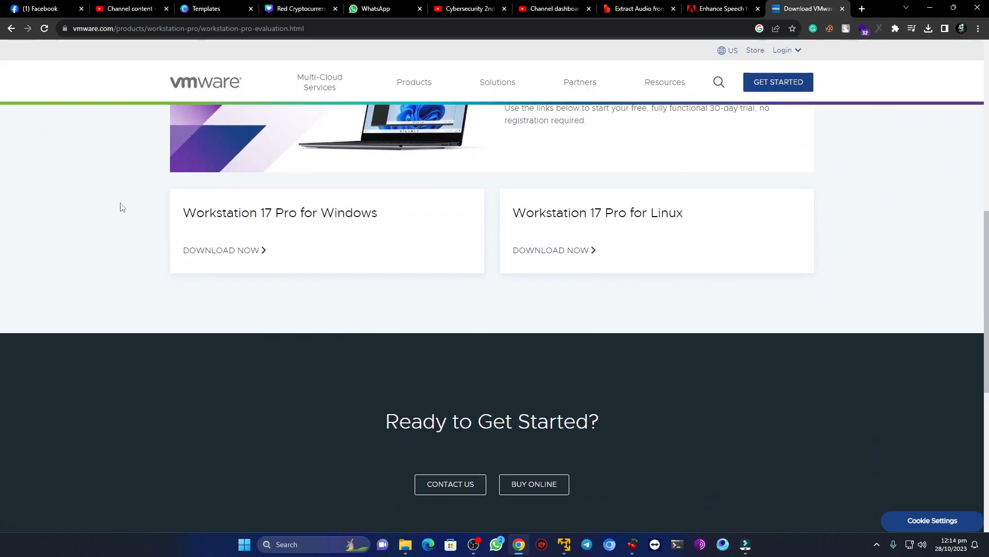
drag(182, 214, 404, 226)
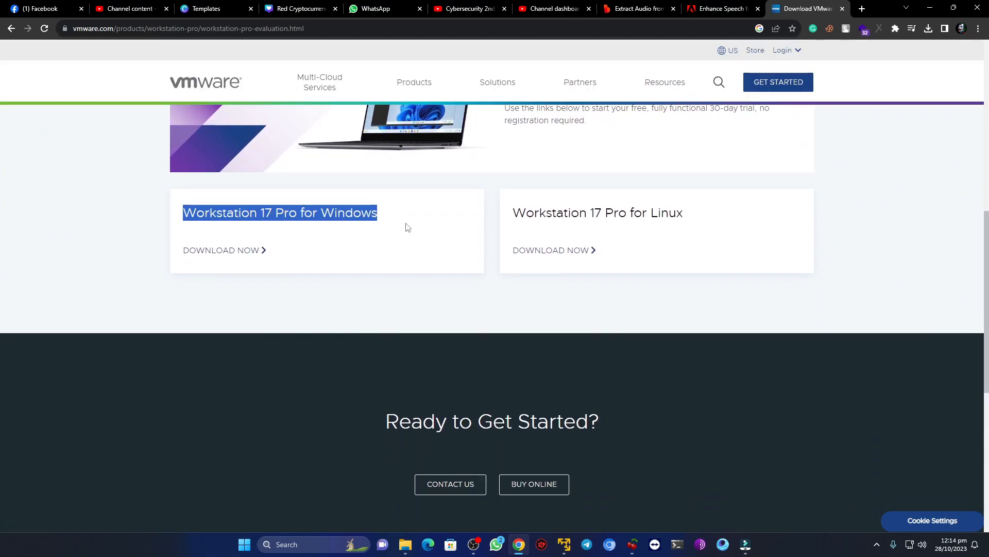
drag(534, 213, 689, 222)
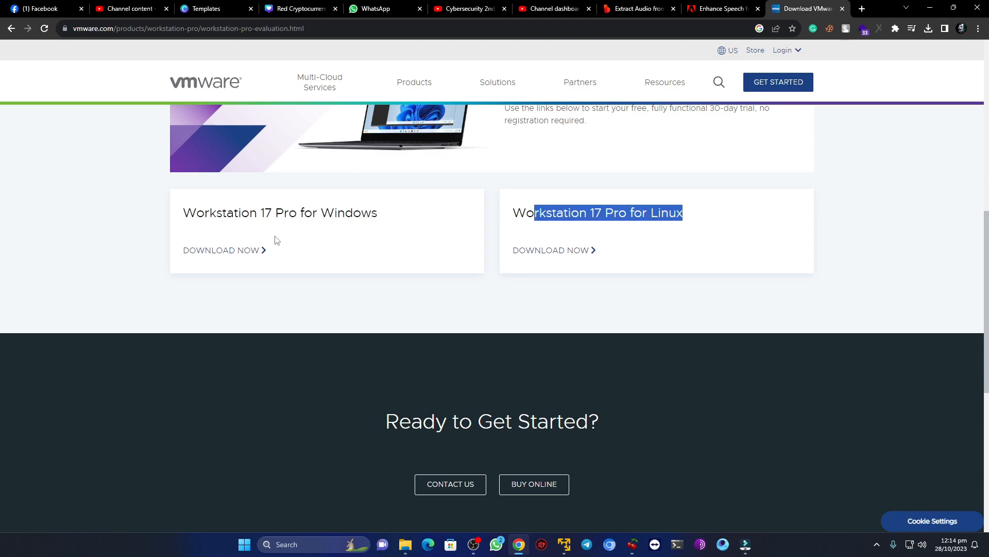
click(243, 251)
- Cancel the running VMware-workstation-full-17.0.0-20800274.exe download and minimize Chrome to return to VMware Workstation Player
click(927, 28)
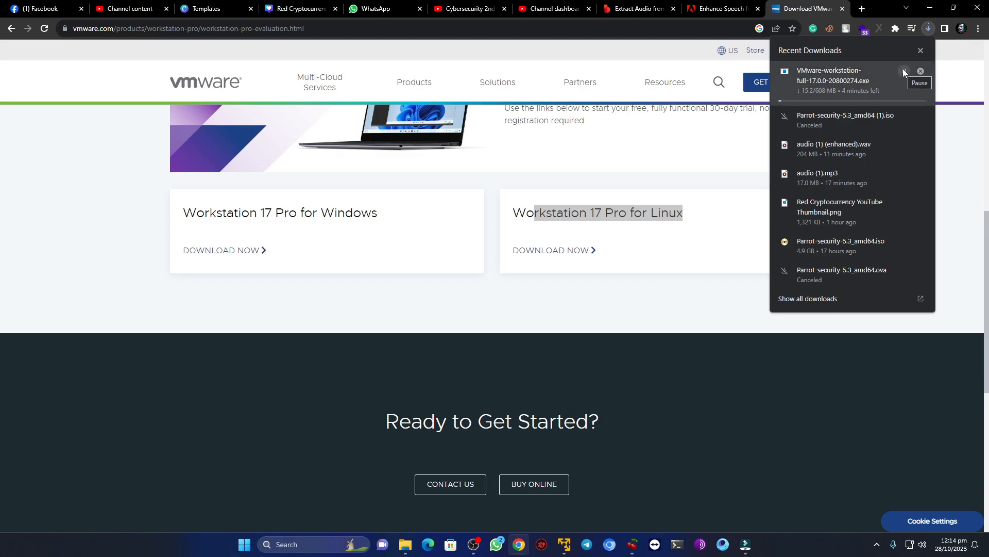
click(904, 70)
click(920, 70)
click(920, 50)
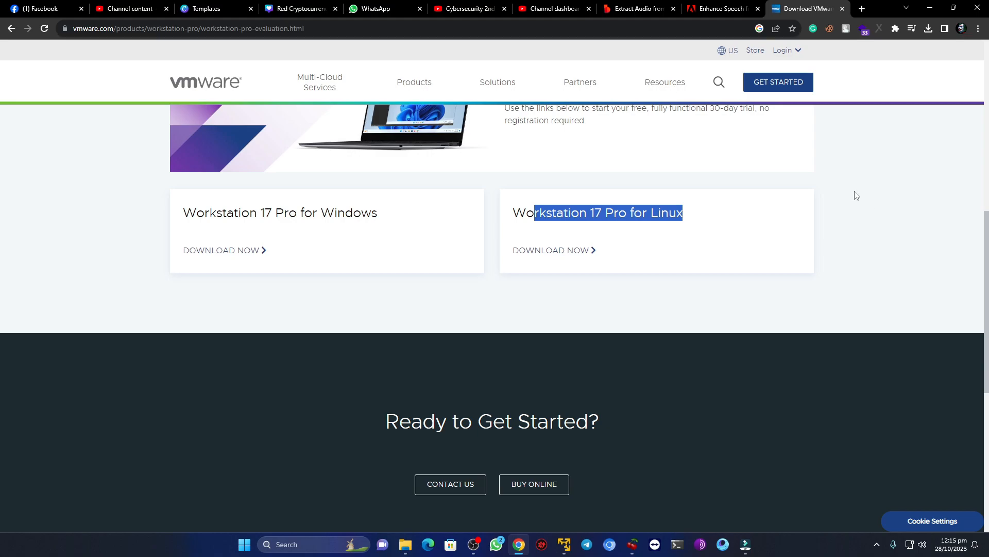
click(932, 6)
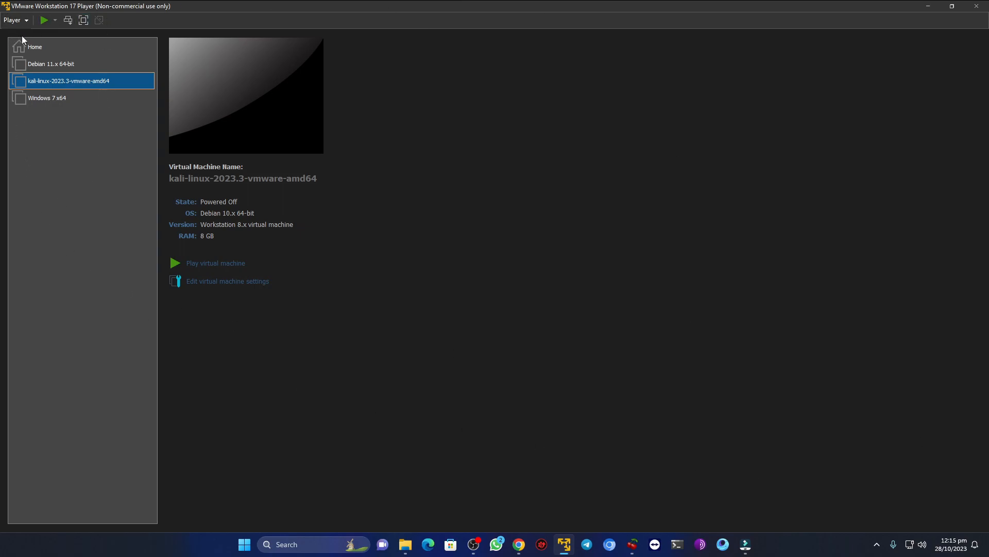
- Start a new virtual machine that installs from the disc image file Parrot-security-5.3_amd64 in the Downloads folder
click(35, 52)
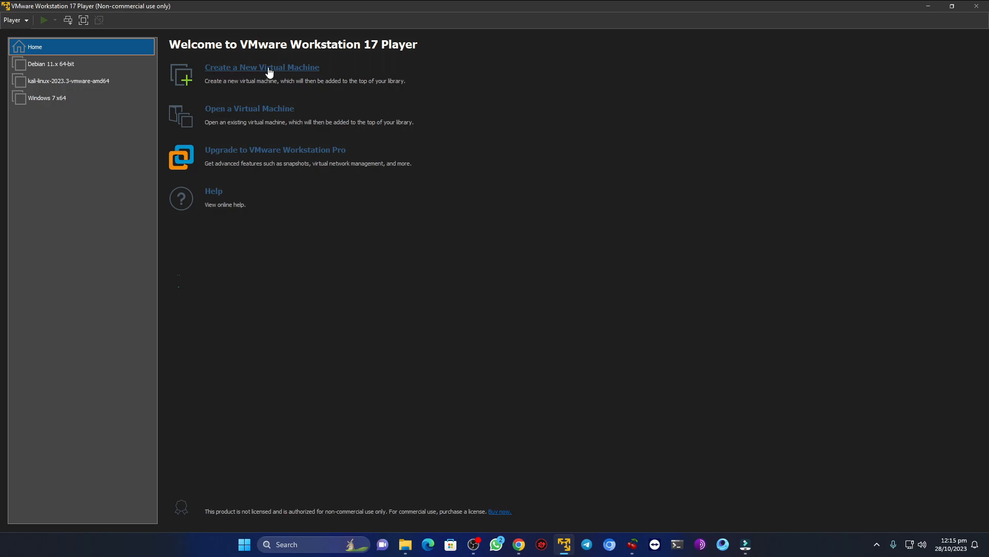
click(296, 68)
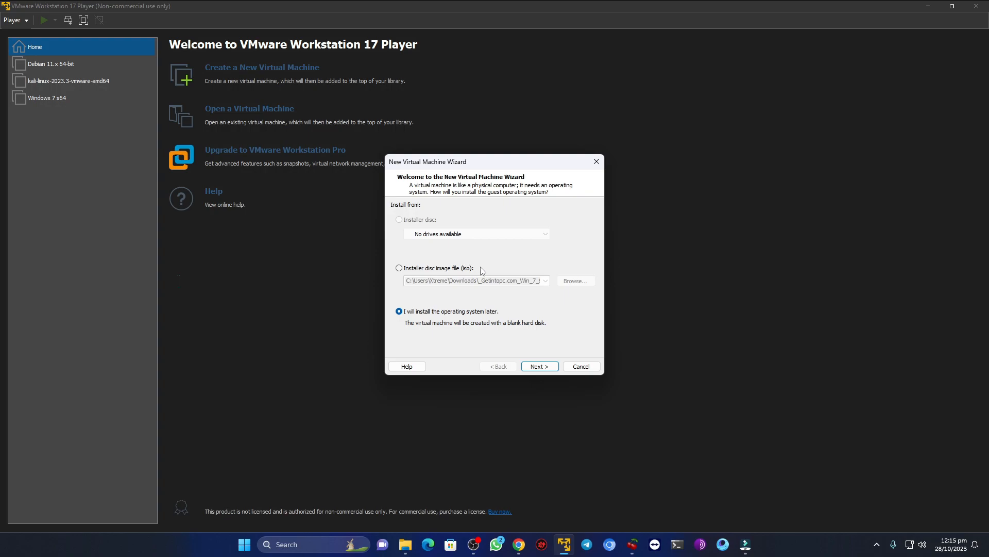
click(407, 271)
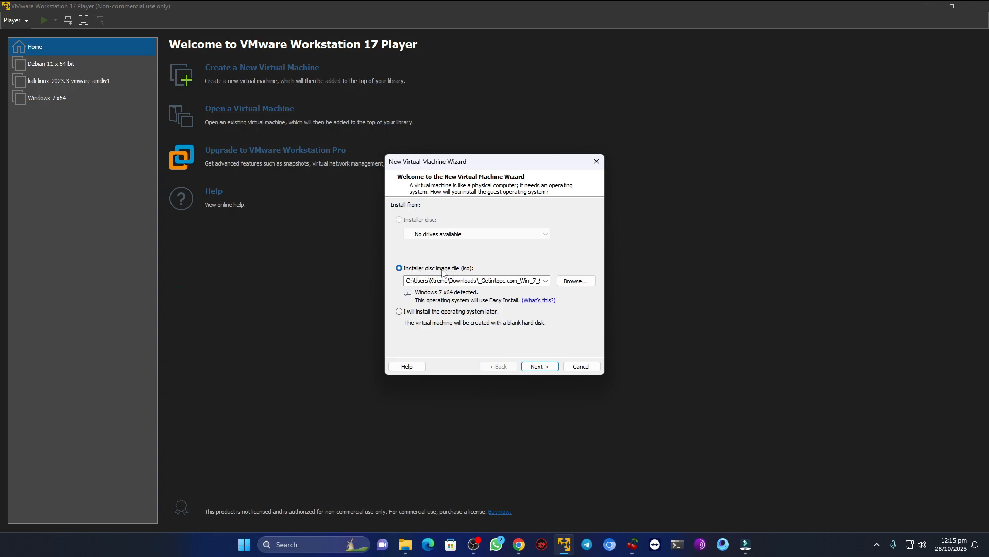
click(581, 281)
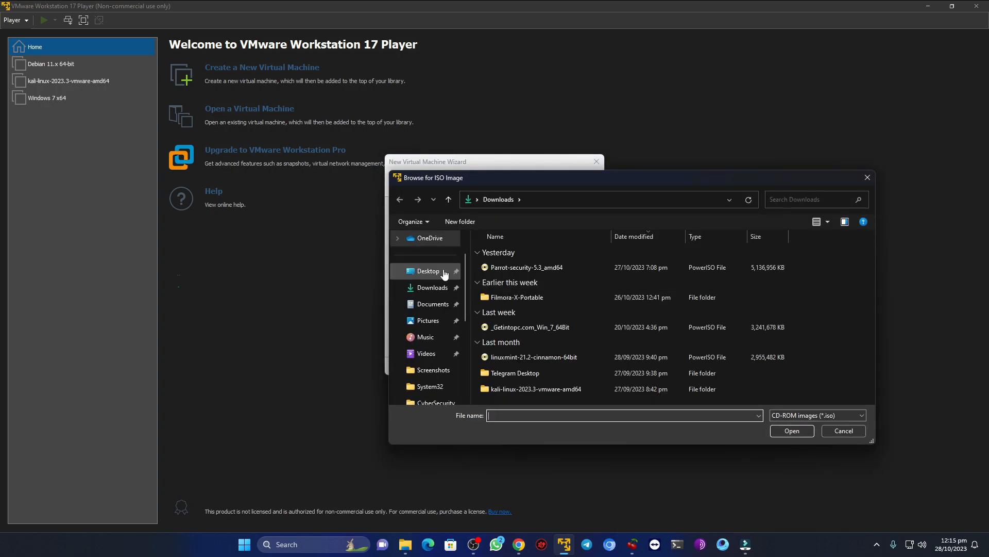
click(433, 287)
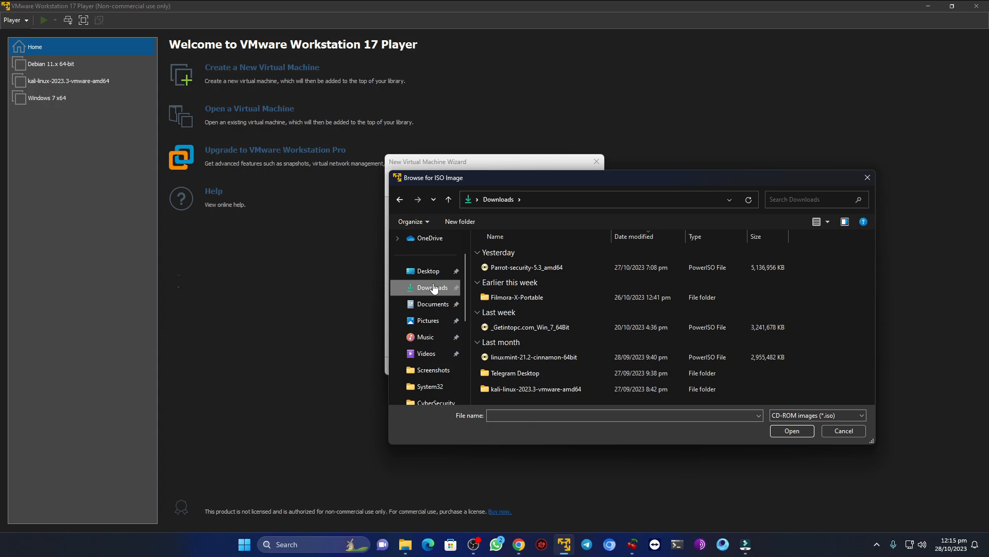
double_click(539, 264)
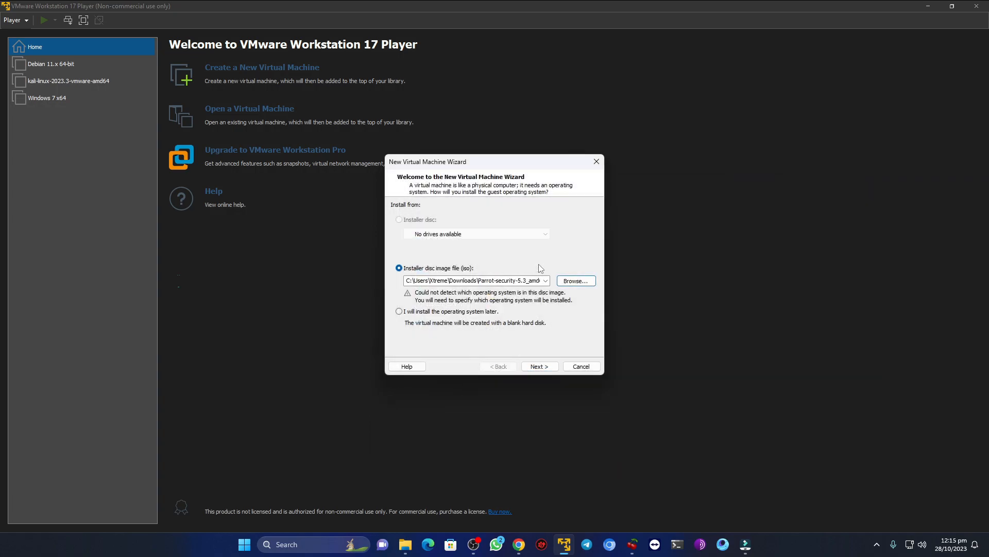
click(538, 365)
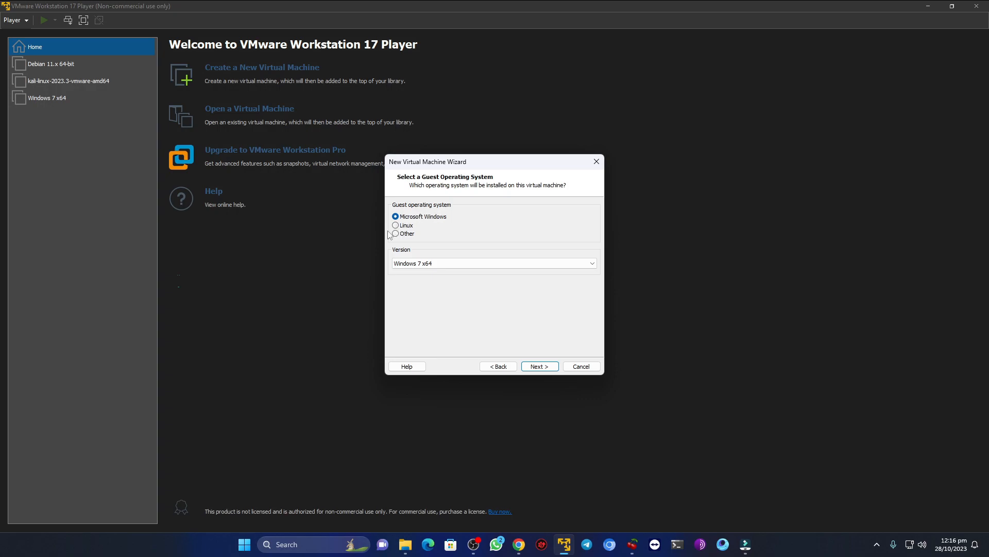
- Set the guest operating system to Linux, version Debian 11.x 64-bit
click(406, 227)
click(441, 264)
scroll(442, 354, up, 15)
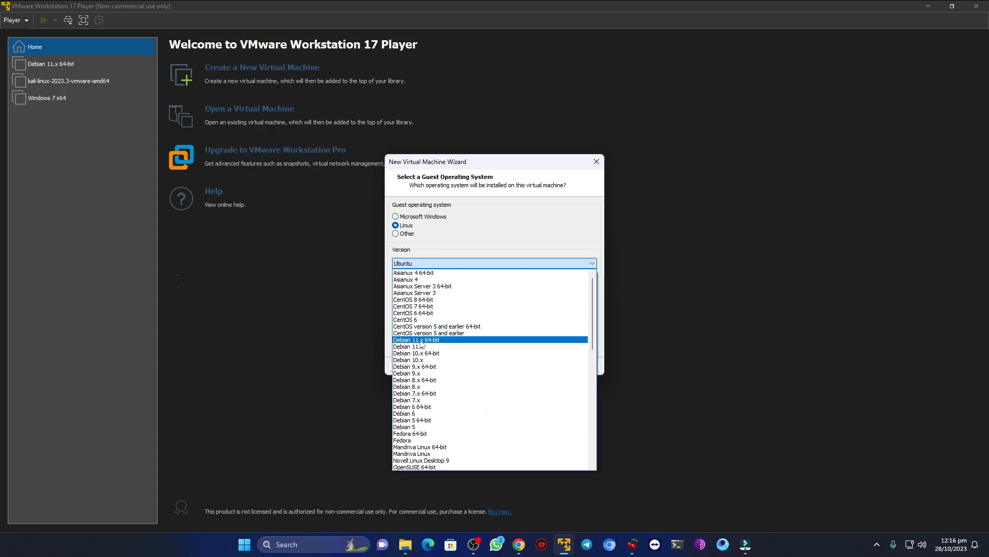
click(420, 341)
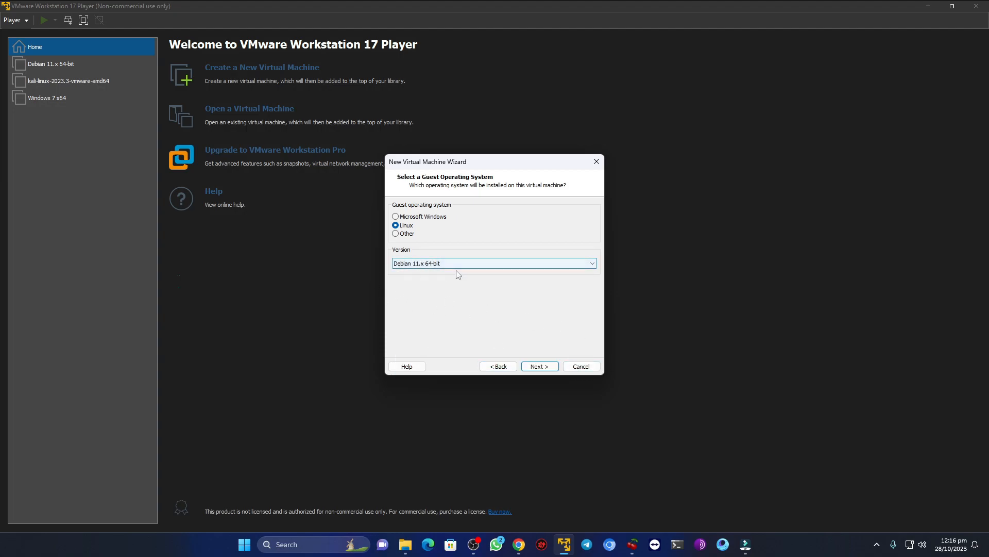
click(539, 368)
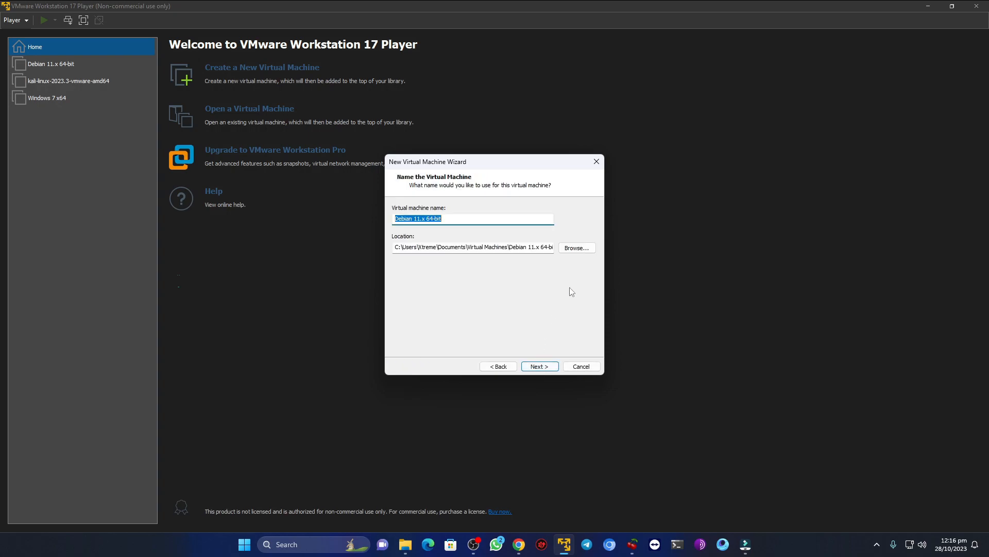
- Store the virtual machine in the Virtual Machines folder under Documents and set its maximum disk size to 40 GB, split into multiple files
click(578, 248)
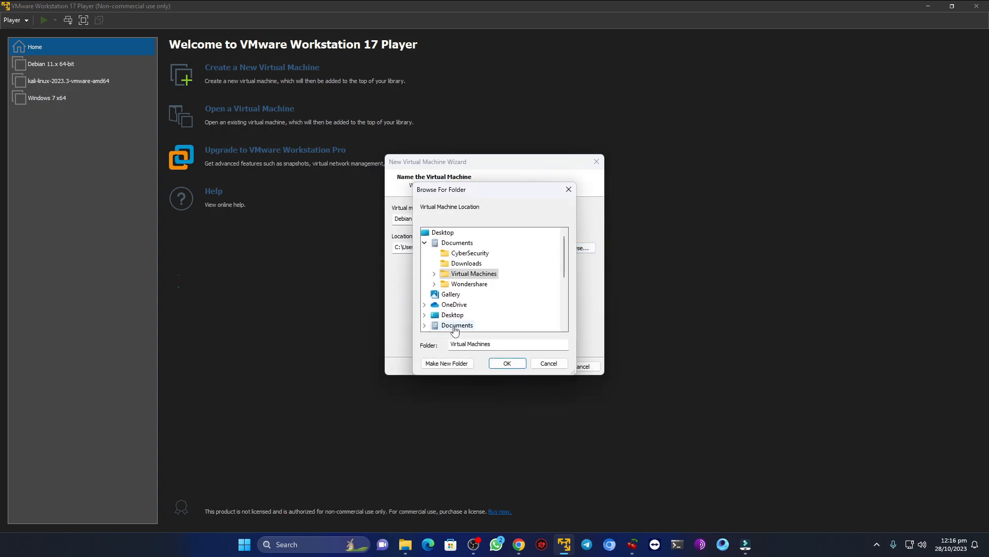
click(507, 363)
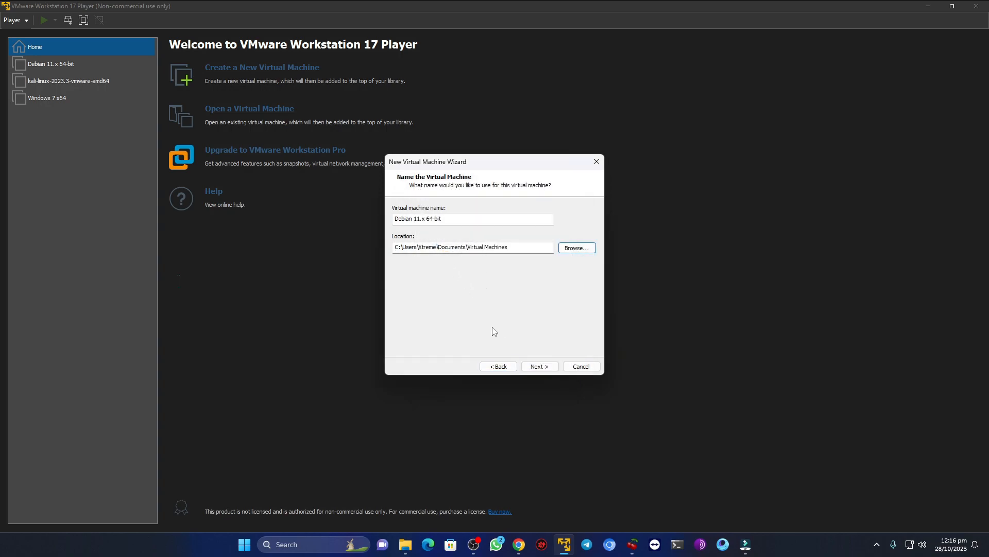
click(539, 366)
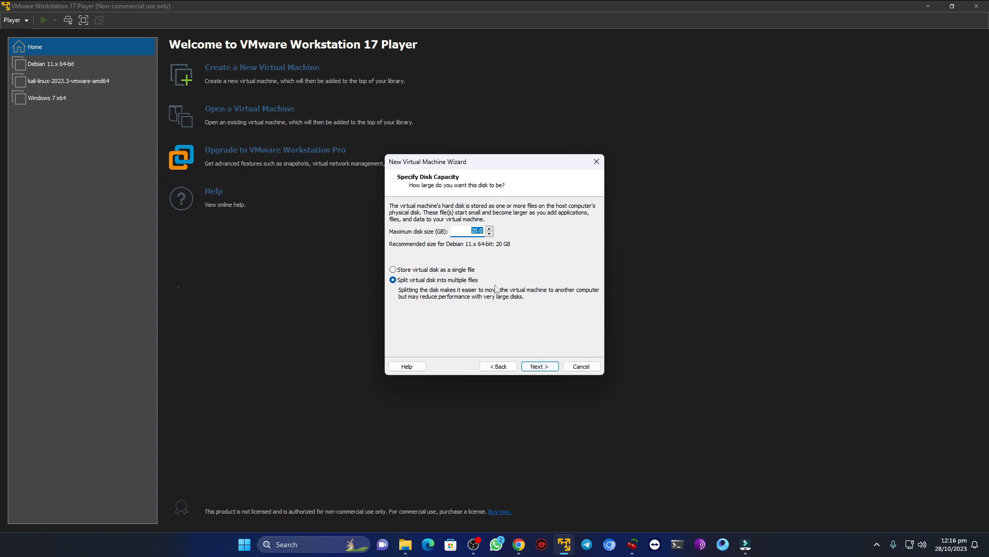
click(470, 231)
click(536, 366)
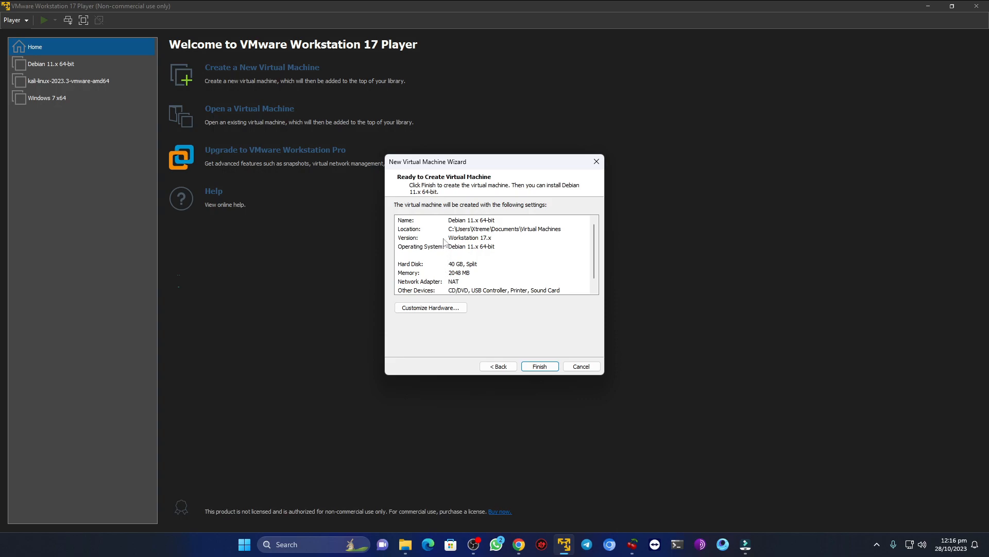
- Customize the virtual machine's hardware with 8192 MB of memory and 2 processor cores
click(441, 308)
drag(514, 216, 514, 197)
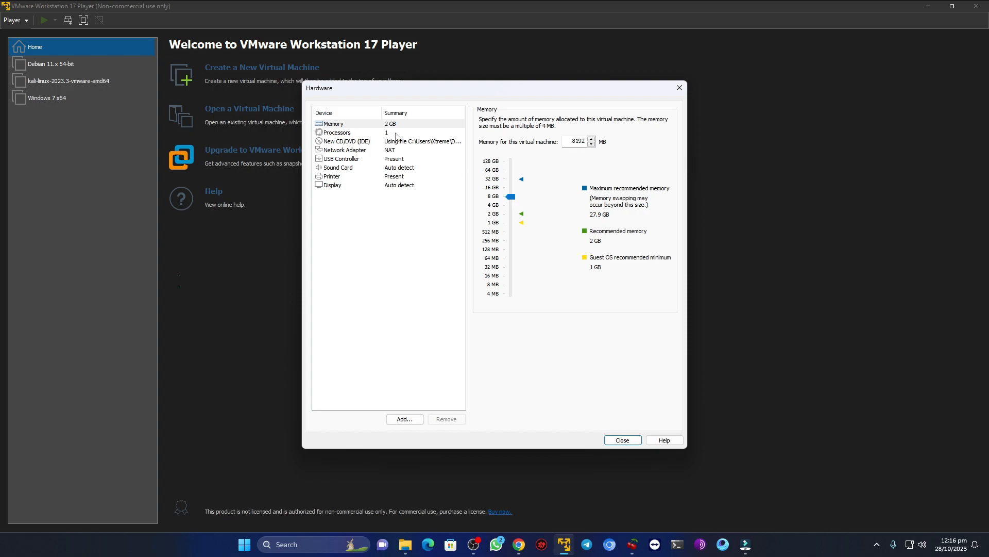
click(397, 134)
click(588, 120)
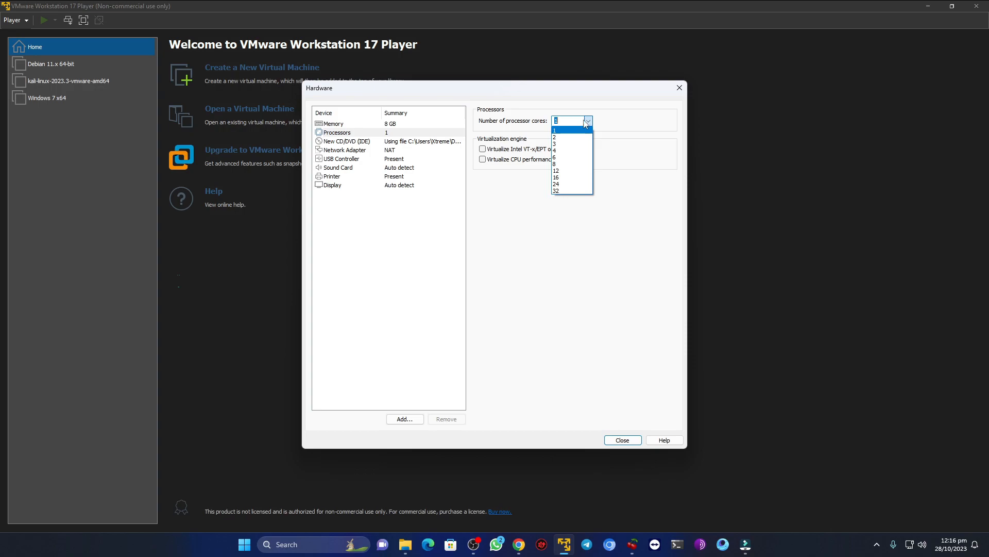
click(564, 137)
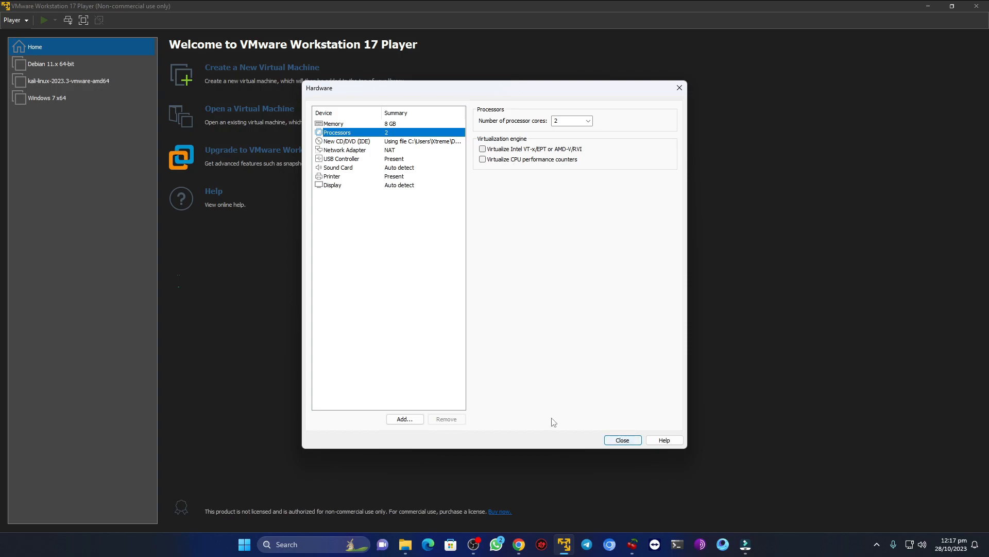
click(622, 439)
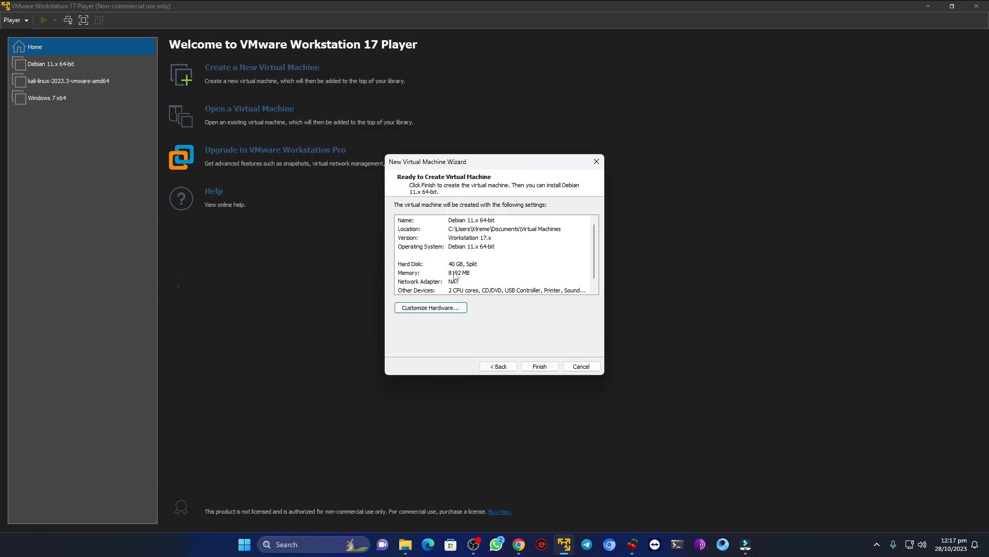
- Finish creating the virtual machine and power on the new Debian 11.x 64-bit entry in the library
scroll(469, 281, down, 1)
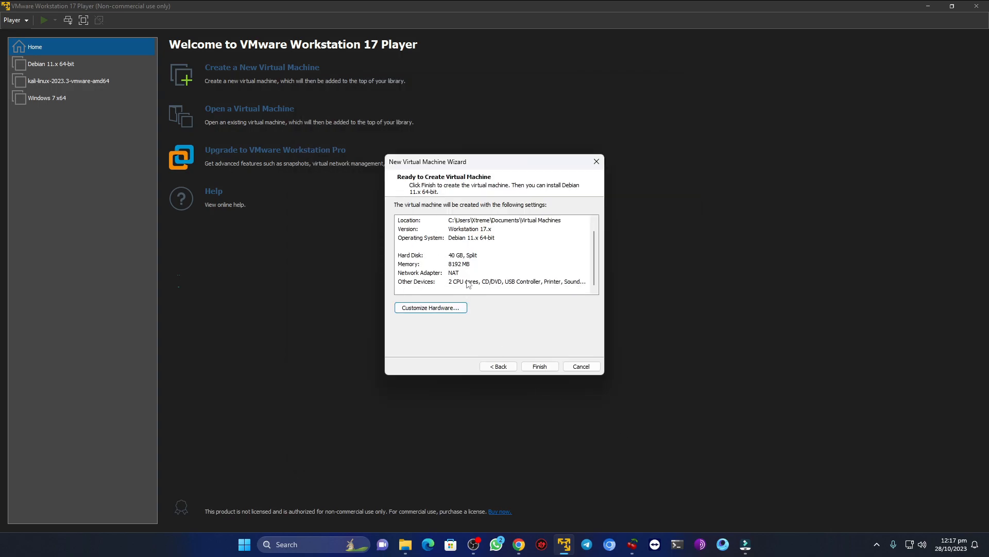
click(536, 367)
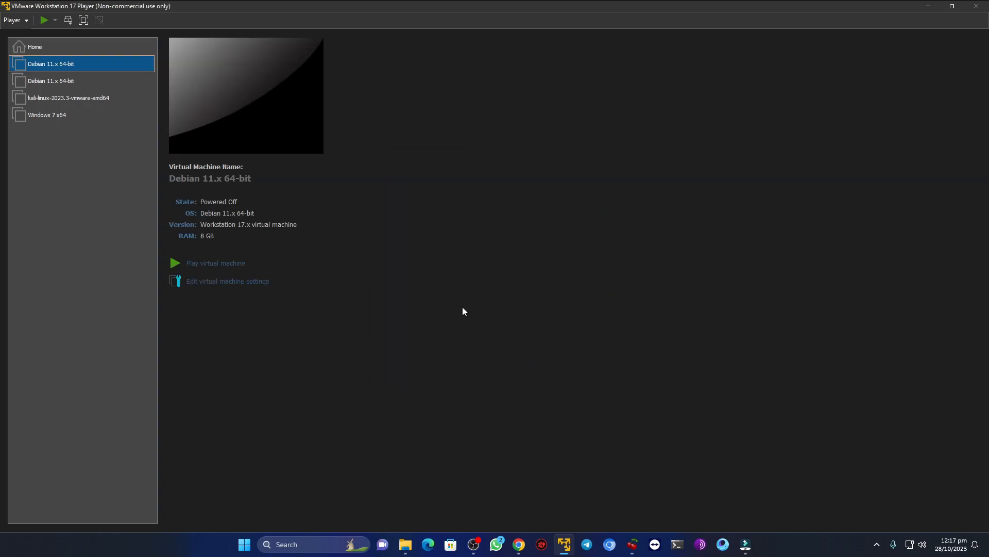
click(50, 83)
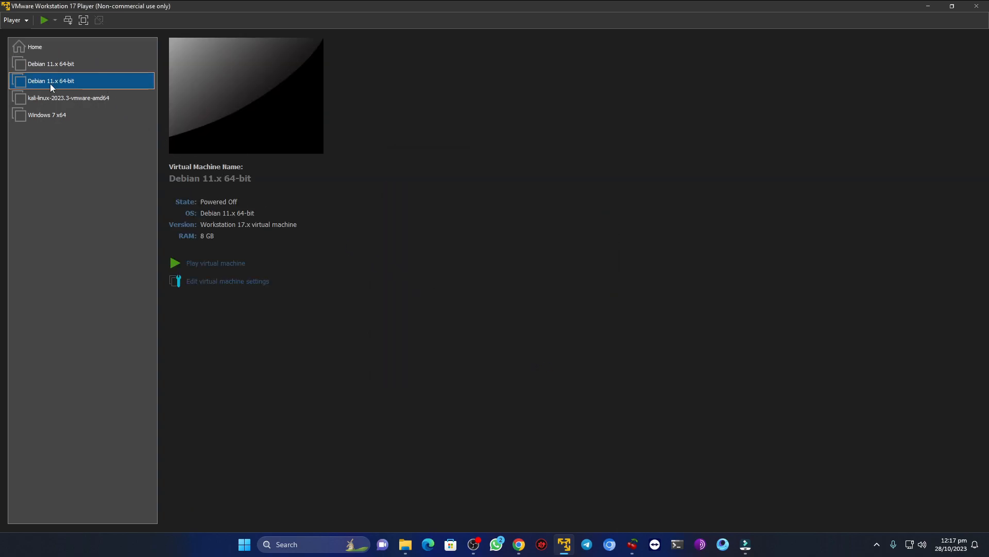
click(57, 64)
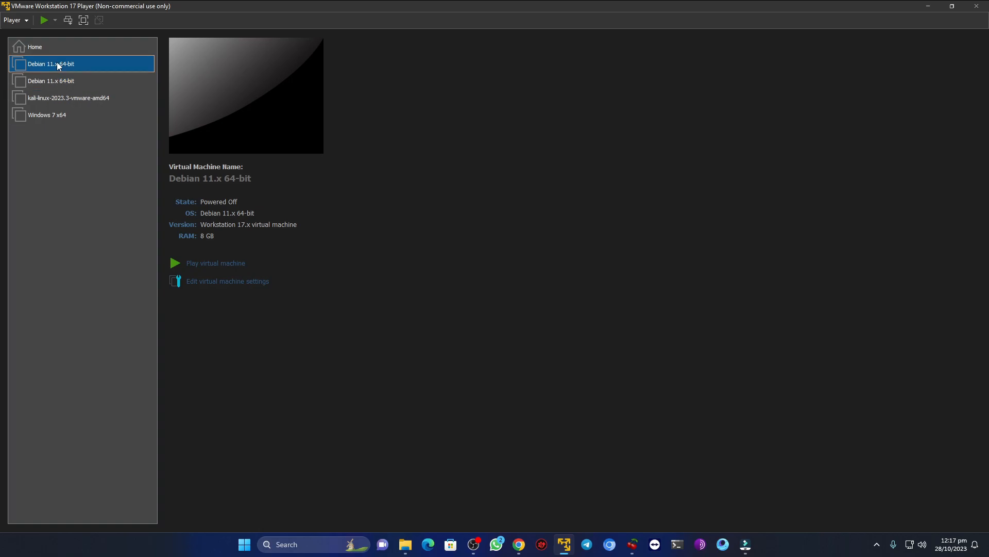
click(211, 264)
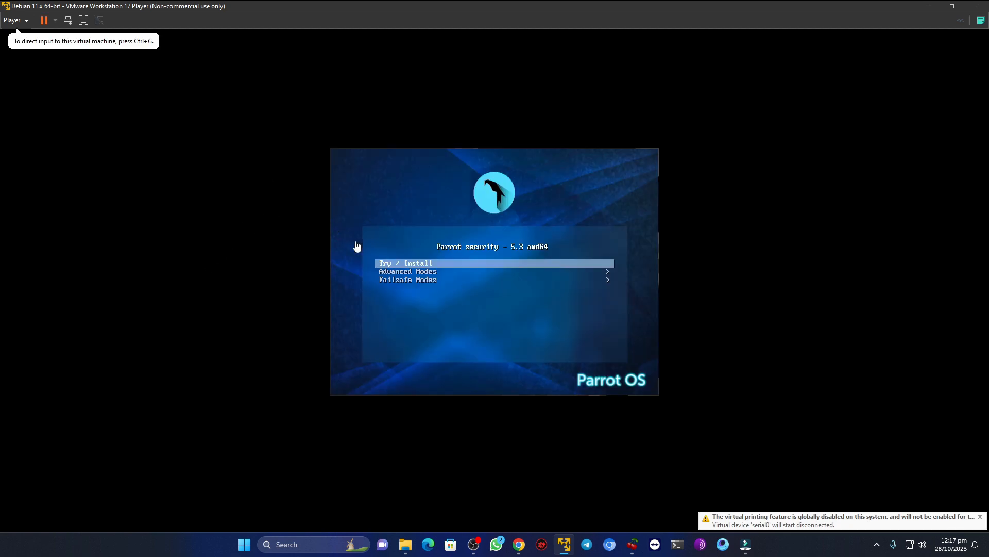
- Boot the Parrot Security 5.3 Try / Install entry in full screen and refit the live desktop to the whole display
click(83, 20)
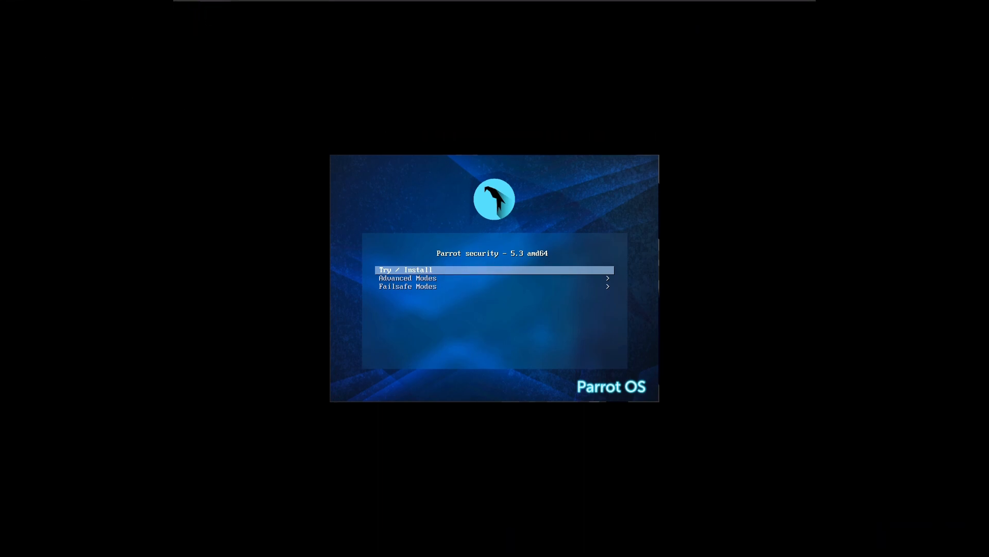
key(Return)
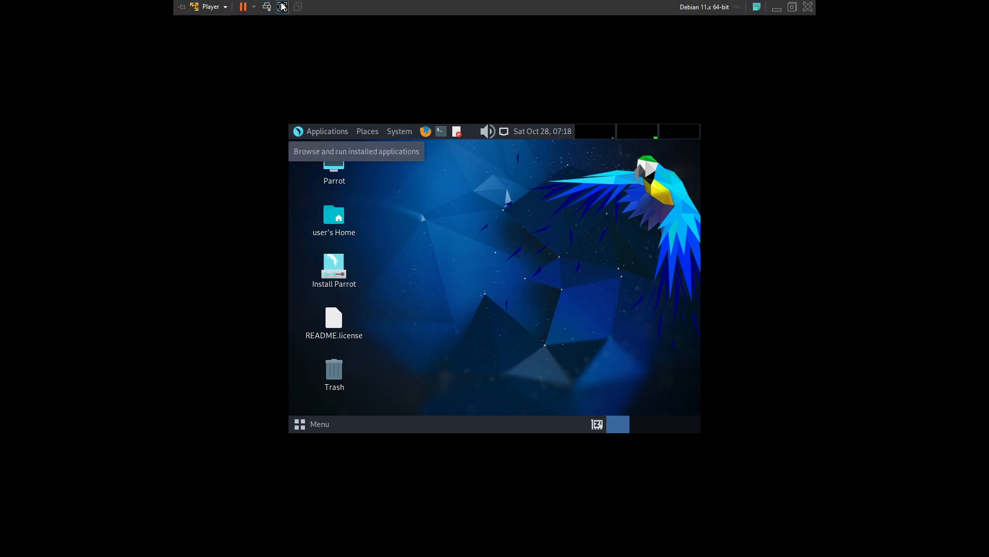
click(282, 7)
click(84, 20)
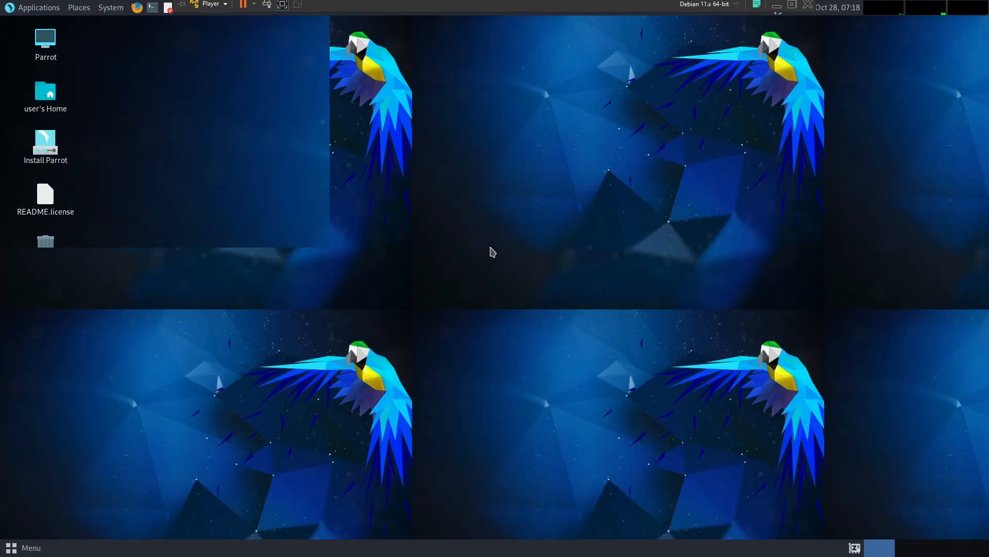
- Launch the Parrot installer from the live desktop and accept American English and the default location
click(44, 150)
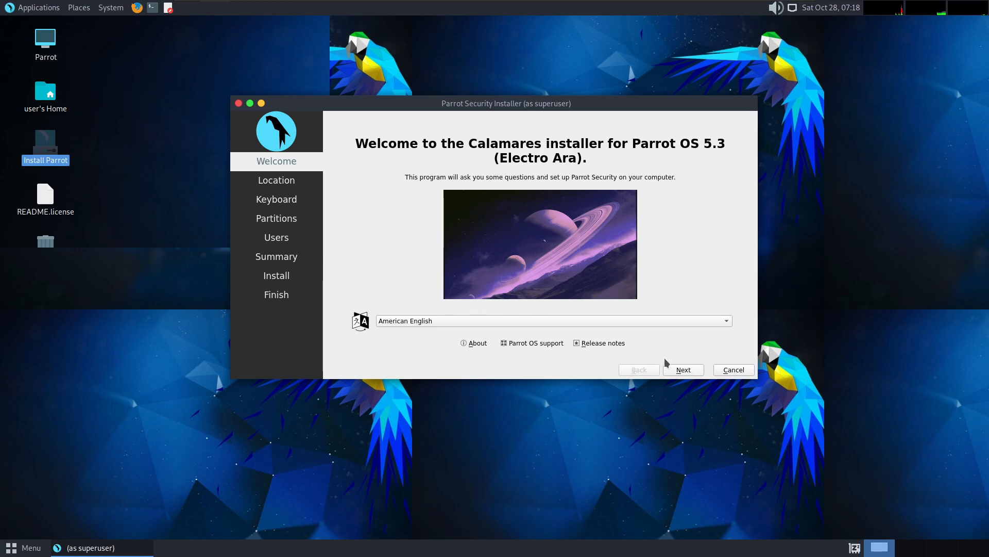
click(692, 373)
click(692, 371)
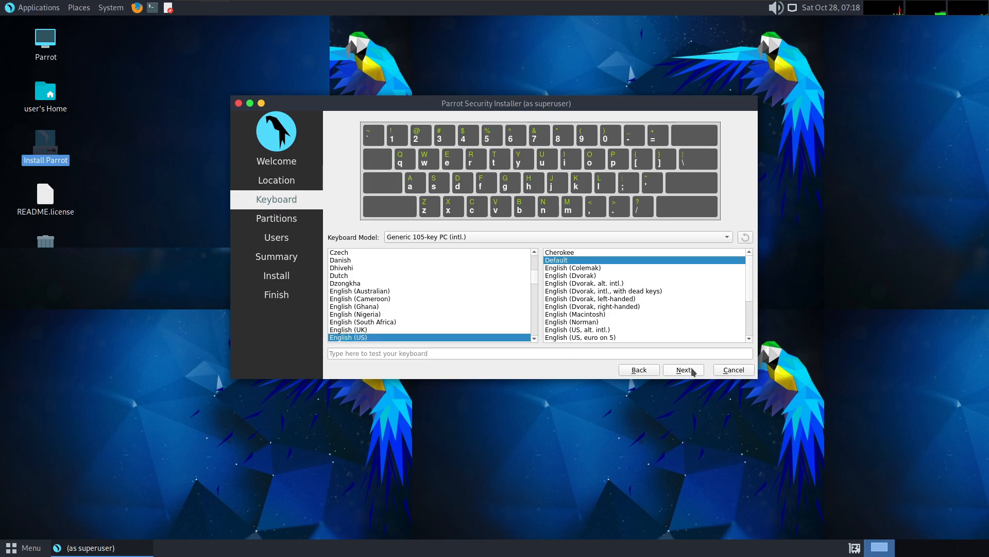
- Accept the default English (US) keyboard layout and choose to erase the virtual disk with No Swap
click(692, 371)
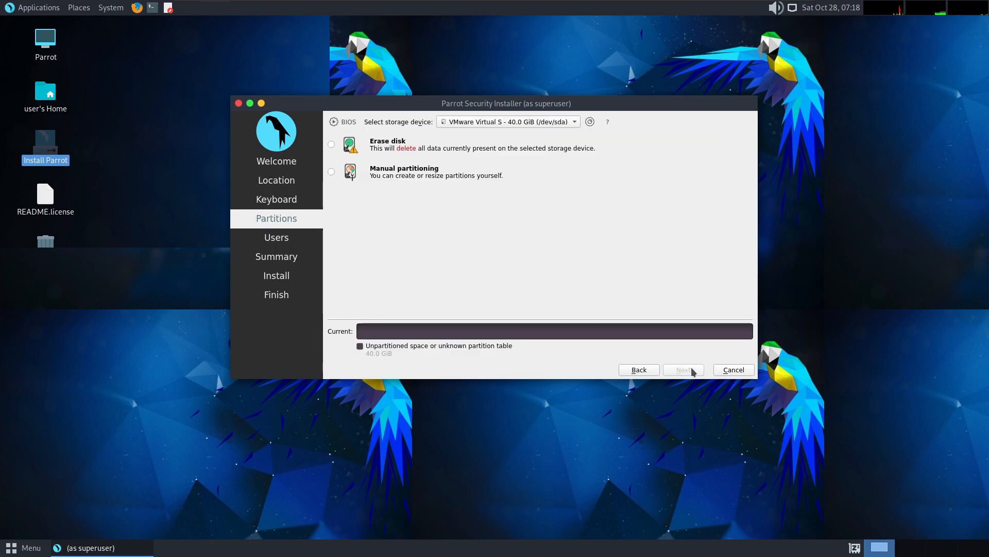
click(332, 145)
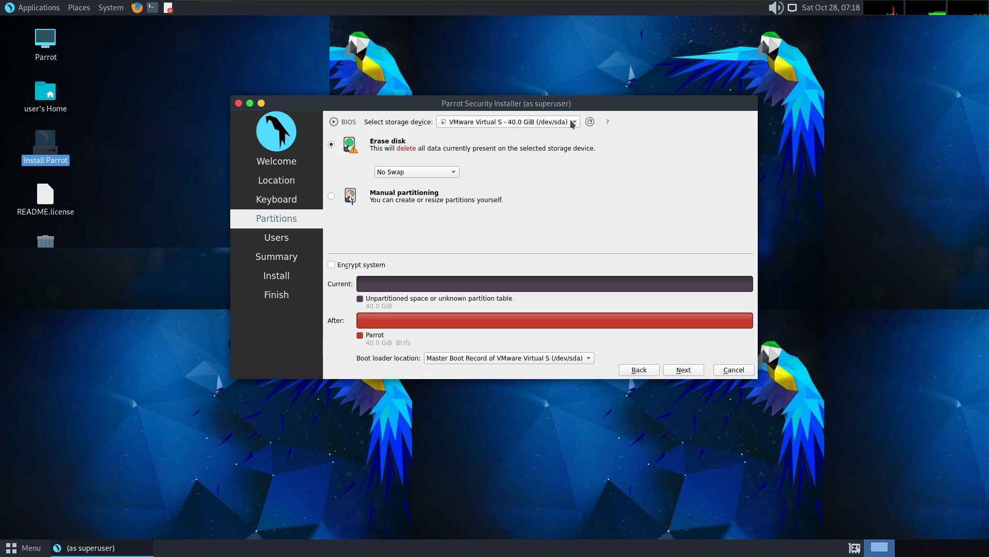
click(692, 374)
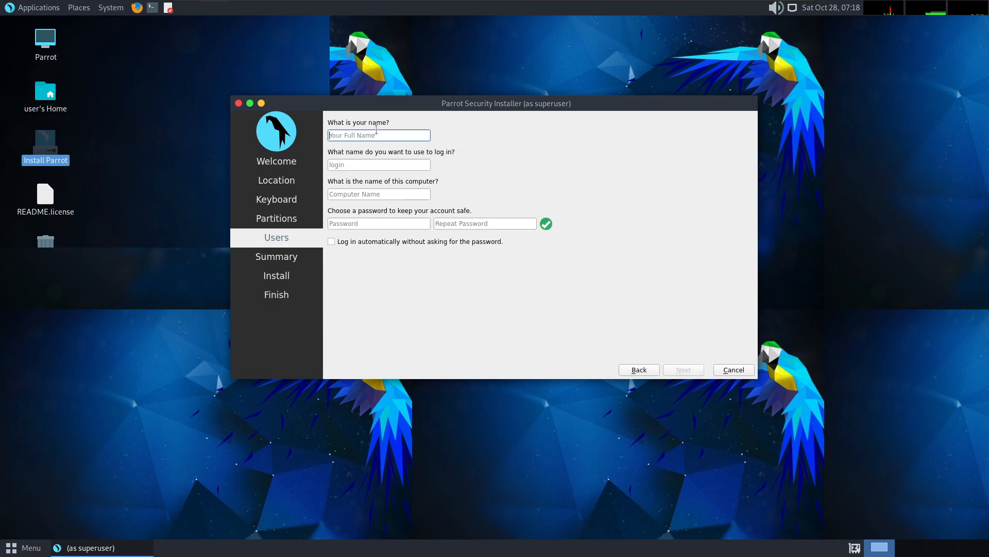
- Enter the user's name and a login name that starts with a lowercase letter
text(Masaud)
key(Tab)
text(M)
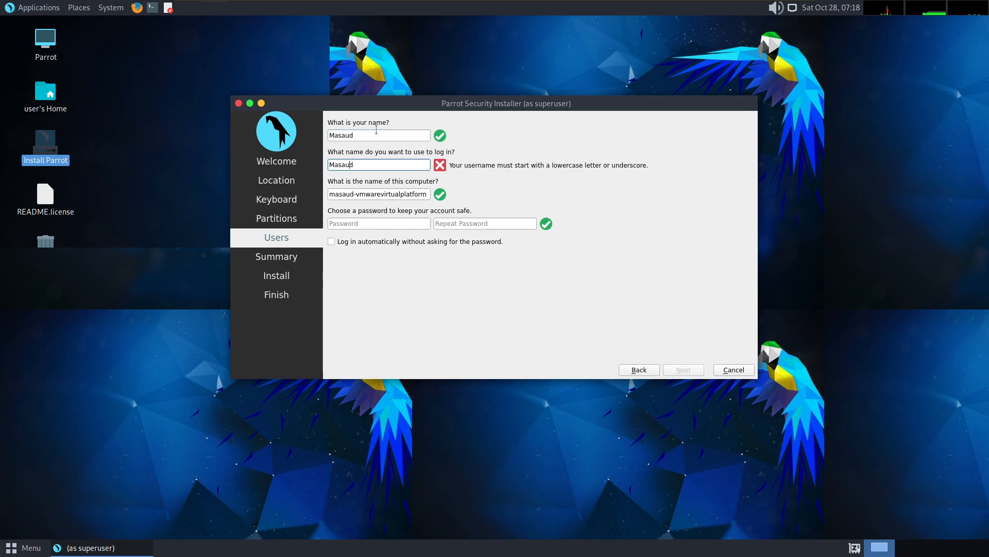
key(BackSpace)
key(End)
text(m)
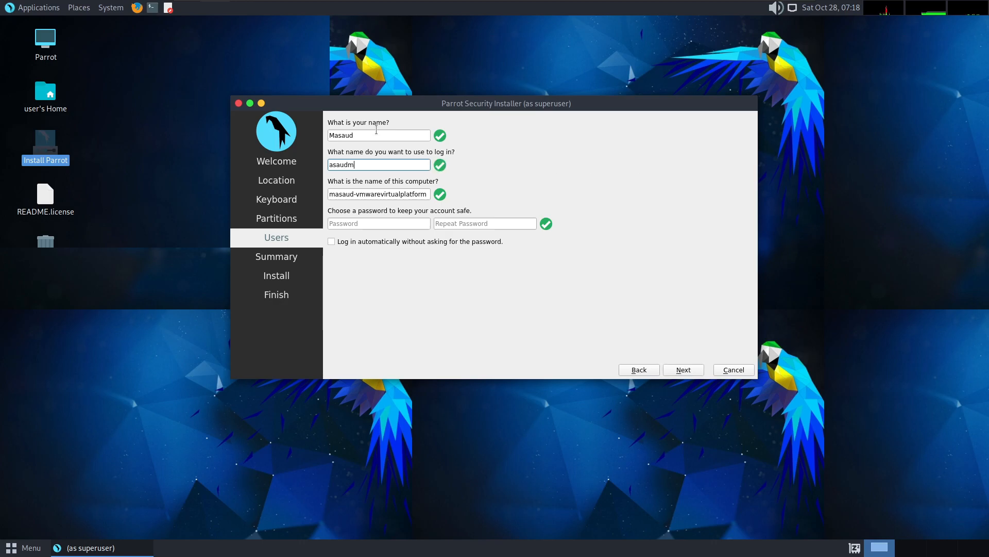
key(ctrl+a)
key(BackSpace)
text(m)
- Replace the suggested computer name with the same text as the login name
triple_click(380, 194)
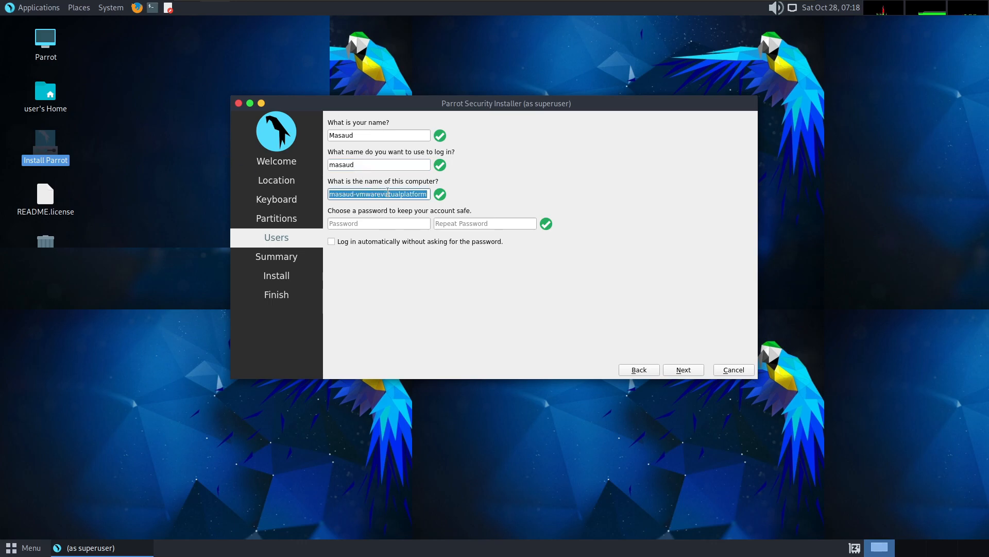
text(masau)
key(BackSpace)
key(BackSpace)
key(BackSpace)
text(masaud)
- Enter the account password and repeat it in the confirmation field
key(Tab)
text(ma)
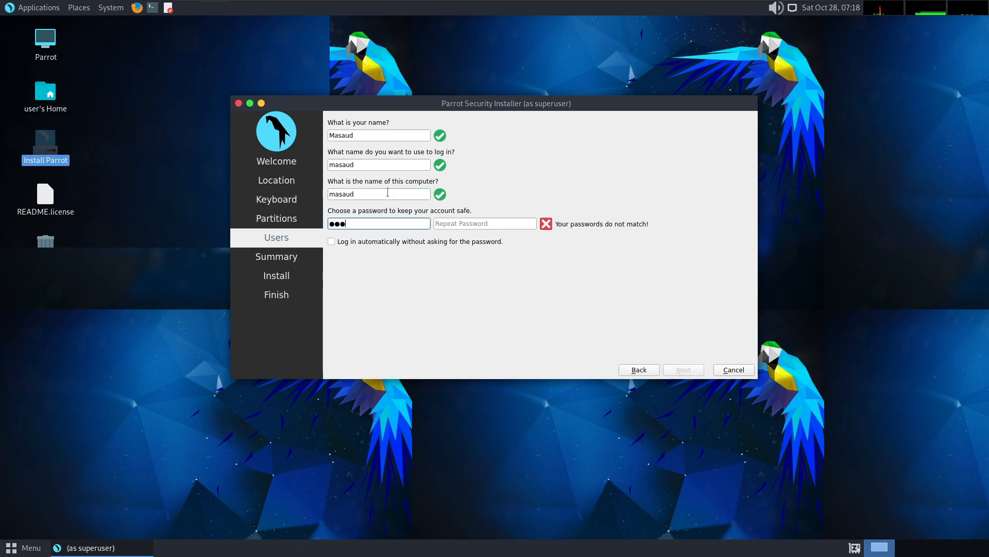
click(510, 220)
text(●●●)
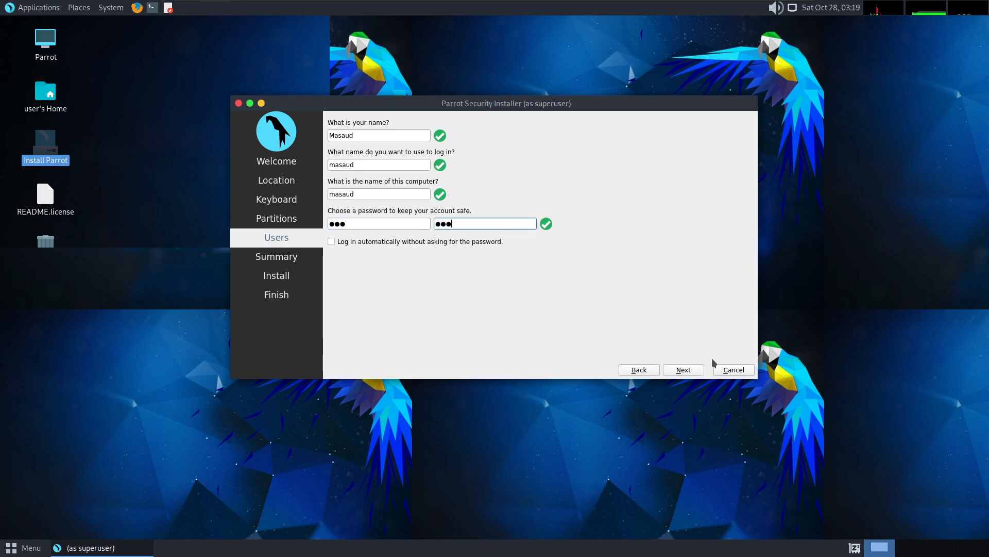
- Proceed past the user settings and the summary, and confirm the start of the Parrot OS installation
click(688, 369)
click(683, 395)
click(541, 250)
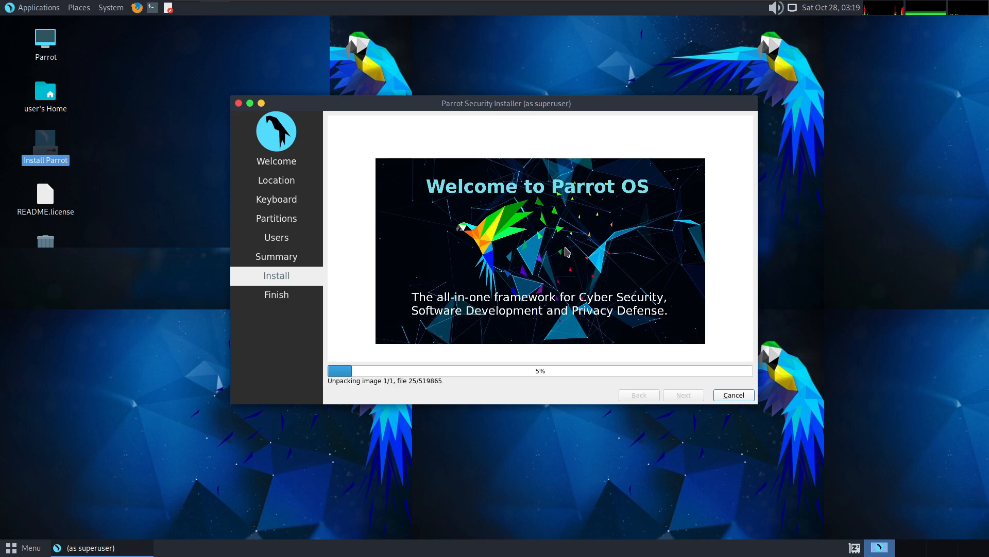
mouse_move(217, 6)
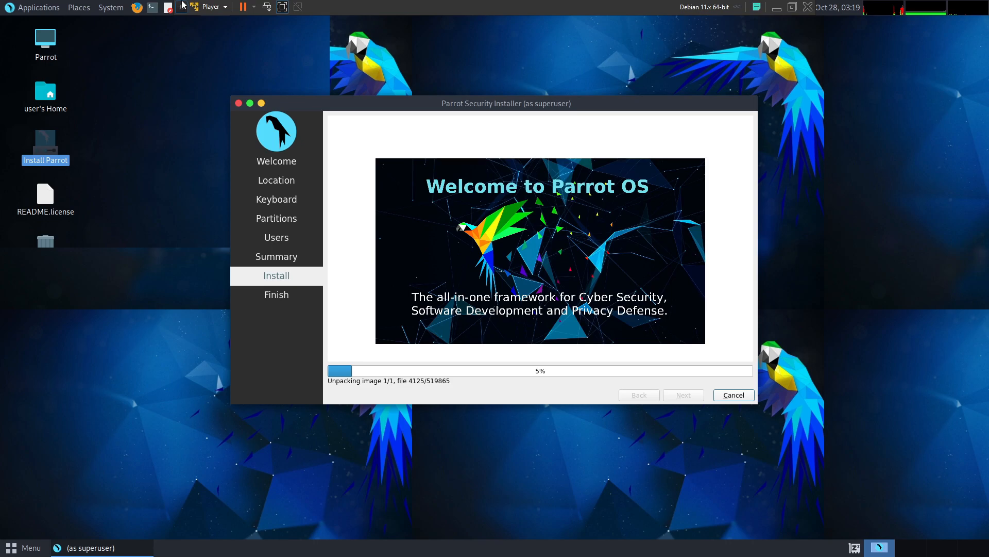
click(282, 6)
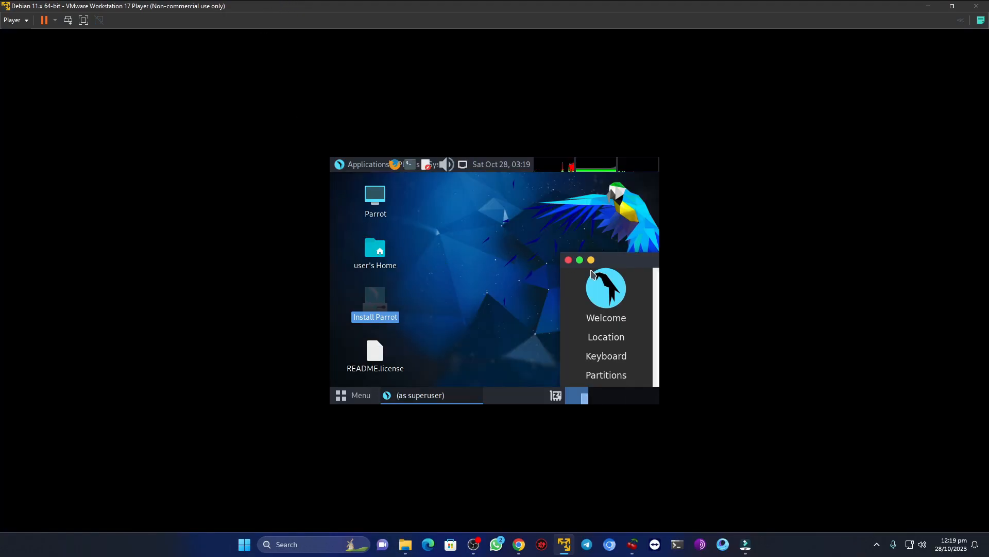
drag(623, 252, 330, 173)
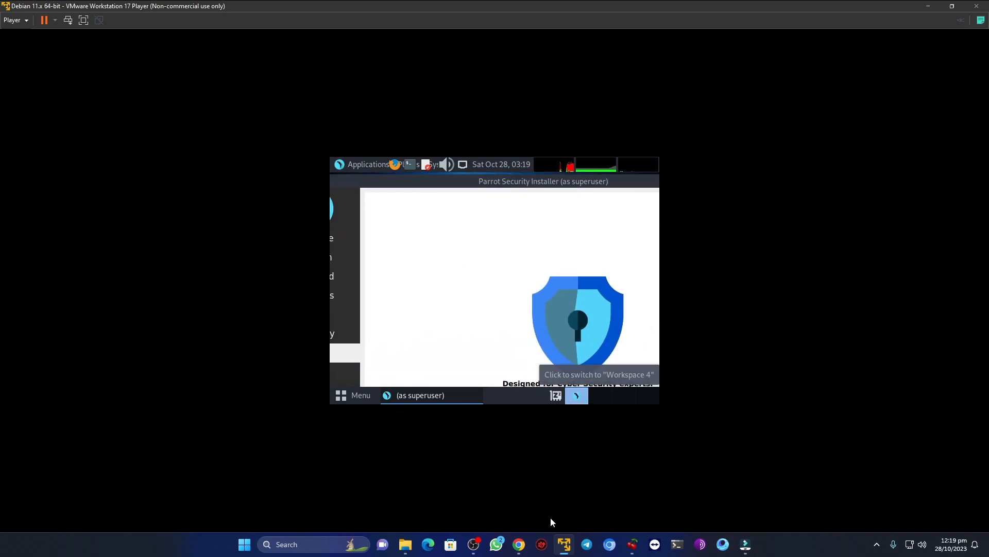
click(473, 543)
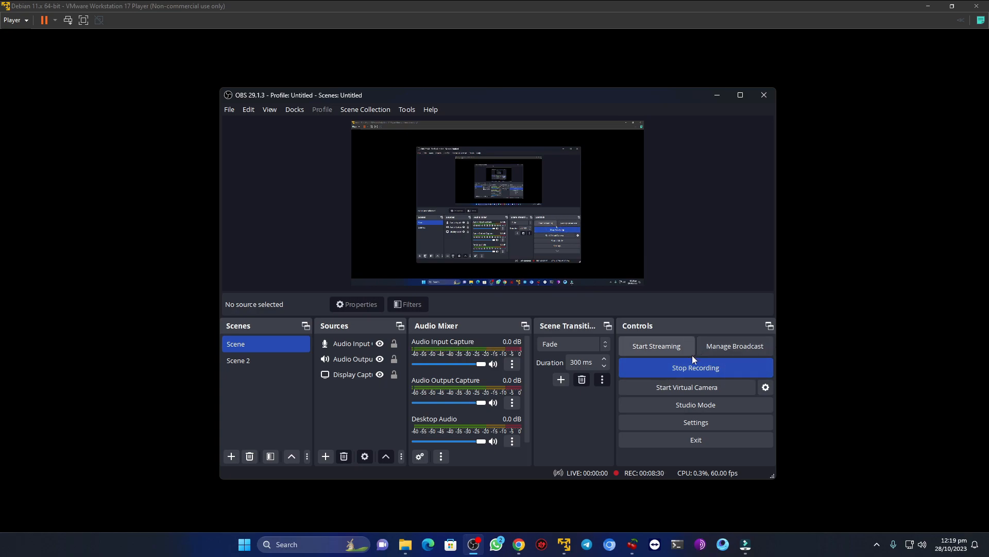
click(727, 372)
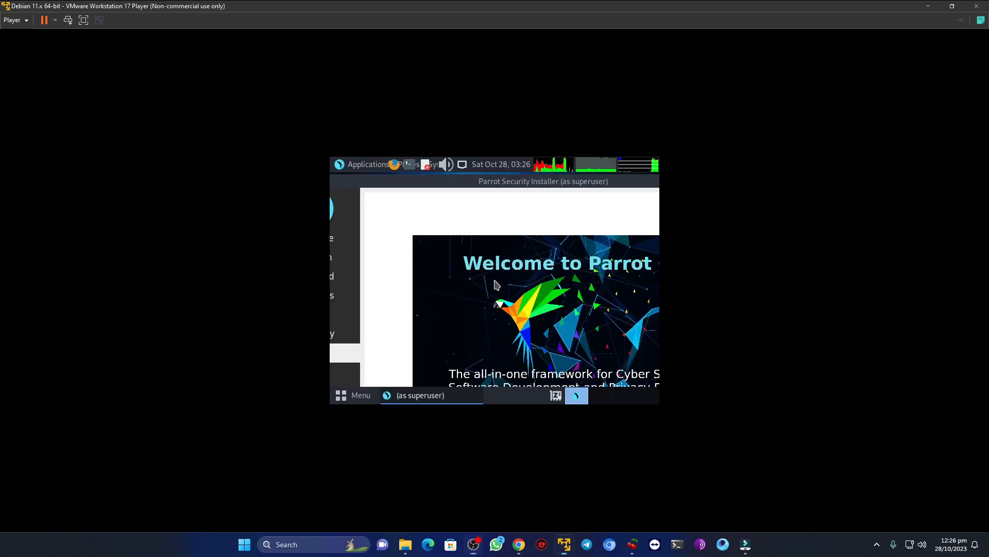
- Return the virtual machine to full screen, finish the installer with Restart now enabled, and boot Parrot GNU/Linux
click(84, 21)
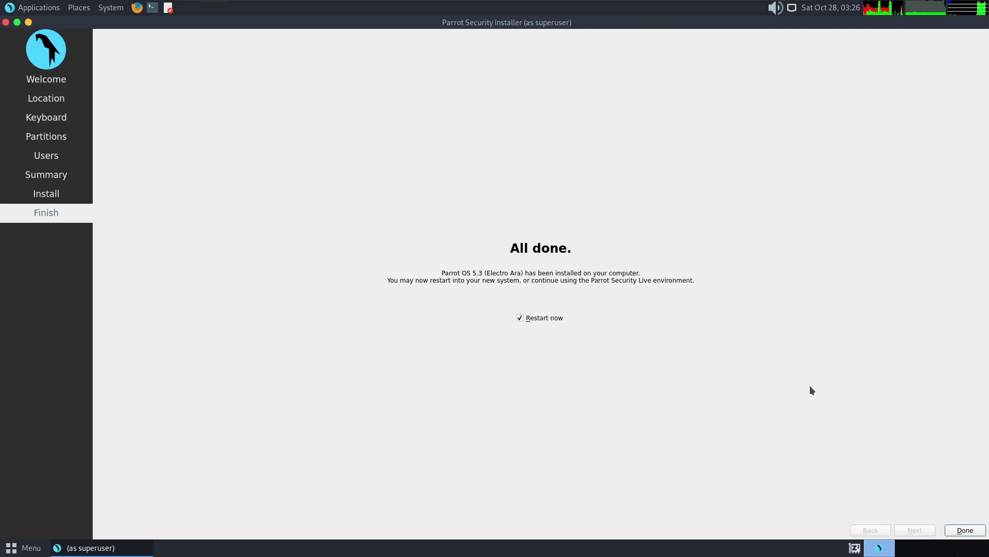
click(965, 531)
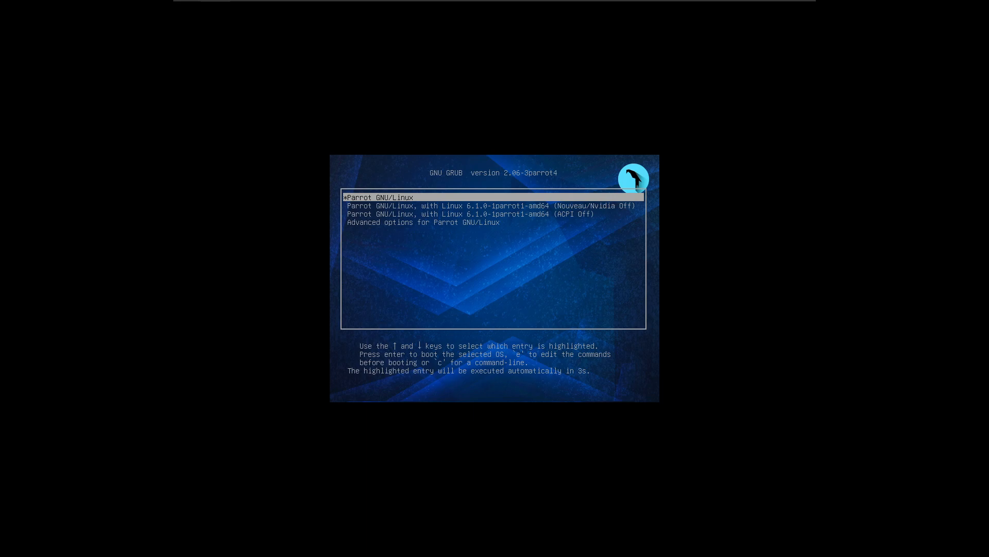
key(Return)
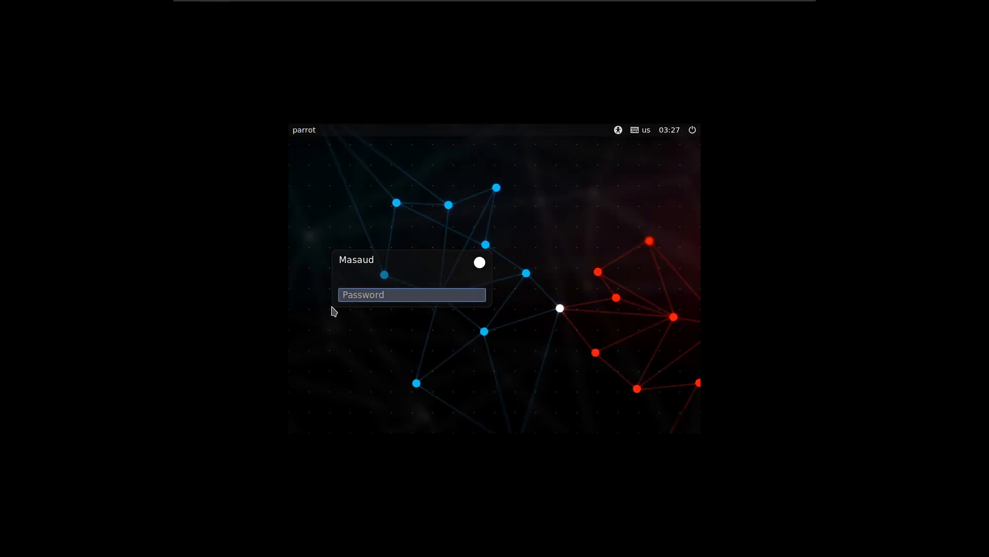
- Log in with the account password and toggle full screen mode so the desktop fills the display
text(••)
key(Return)
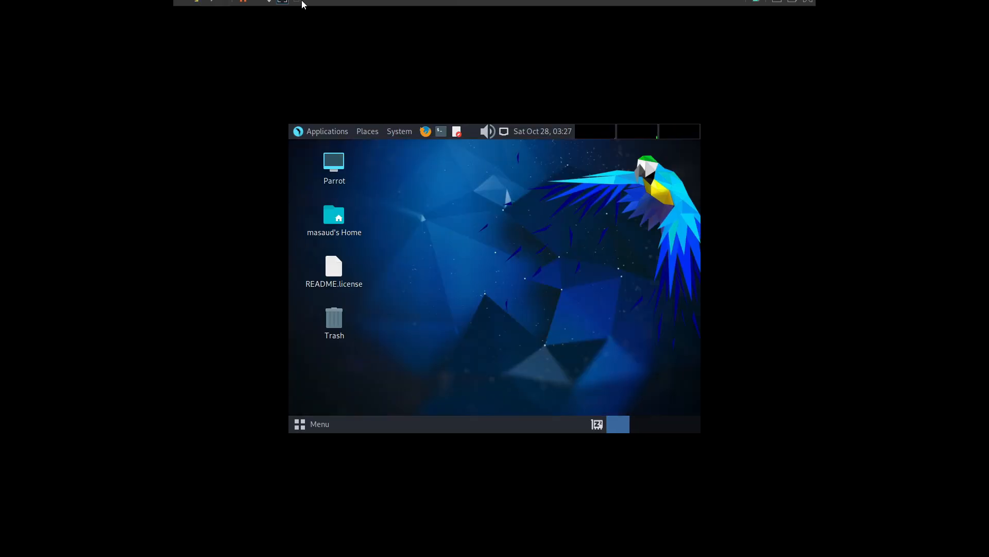
mouse_move(312, 4)
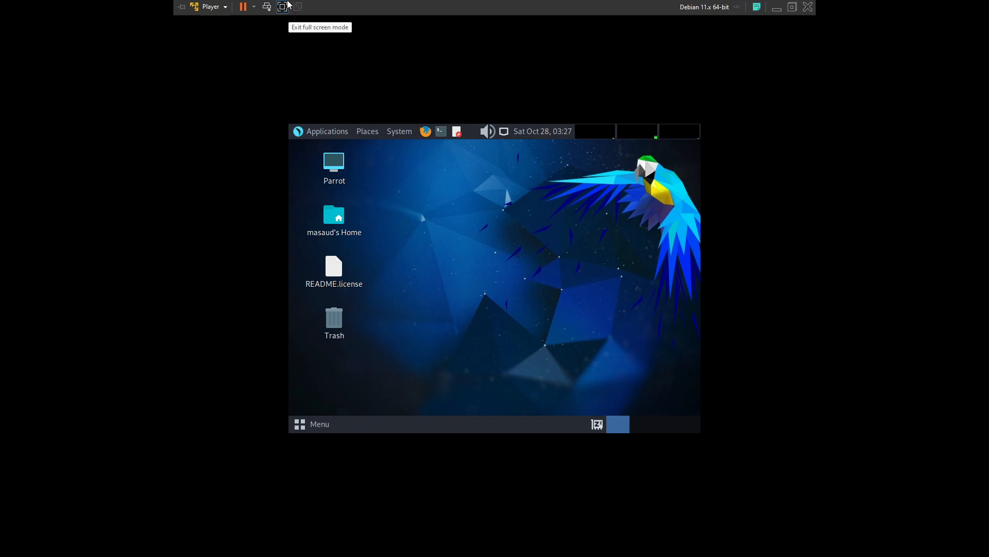
click(282, 6)
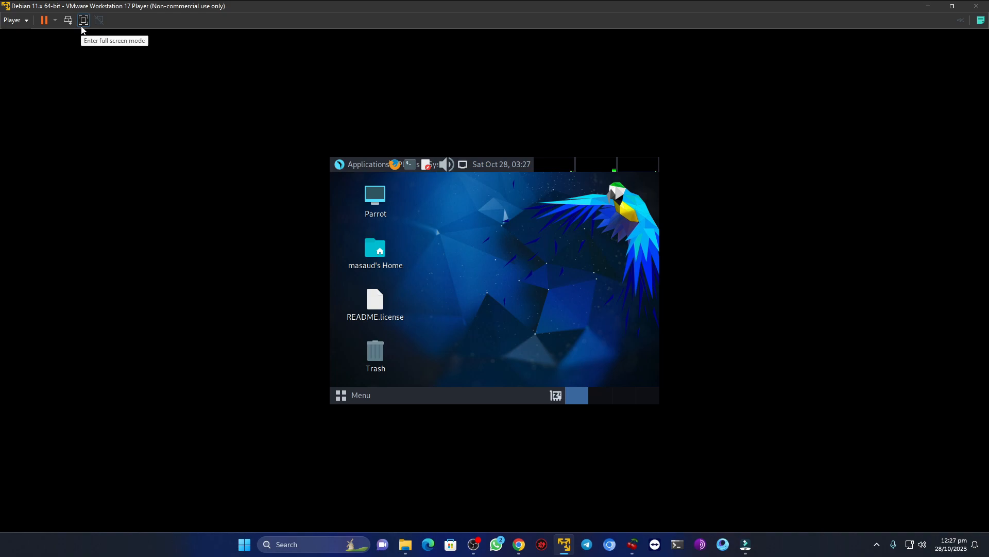
click(81, 21)
- Change the desktop background to the water drop splash image and close the appearance preferences
right_click(235, 124)
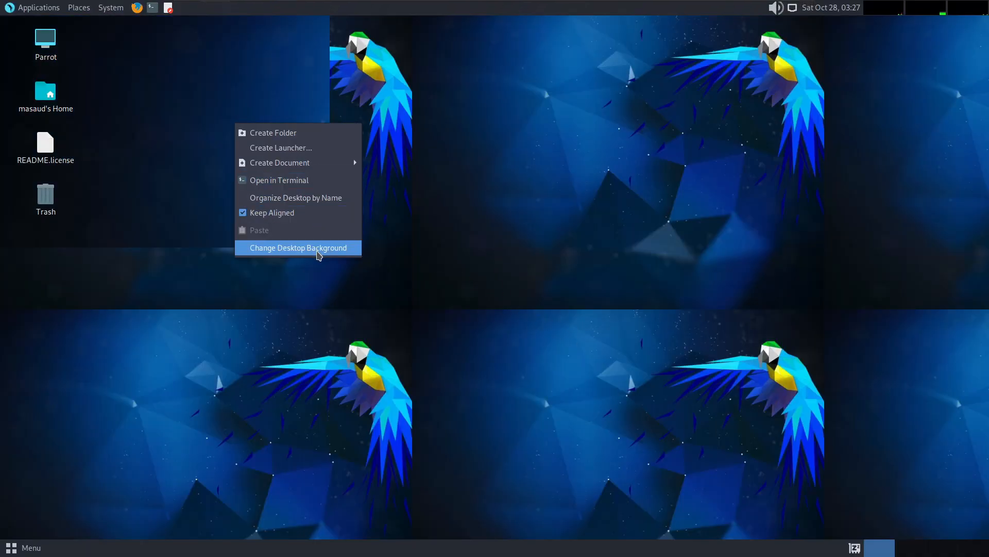
click(319, 253)
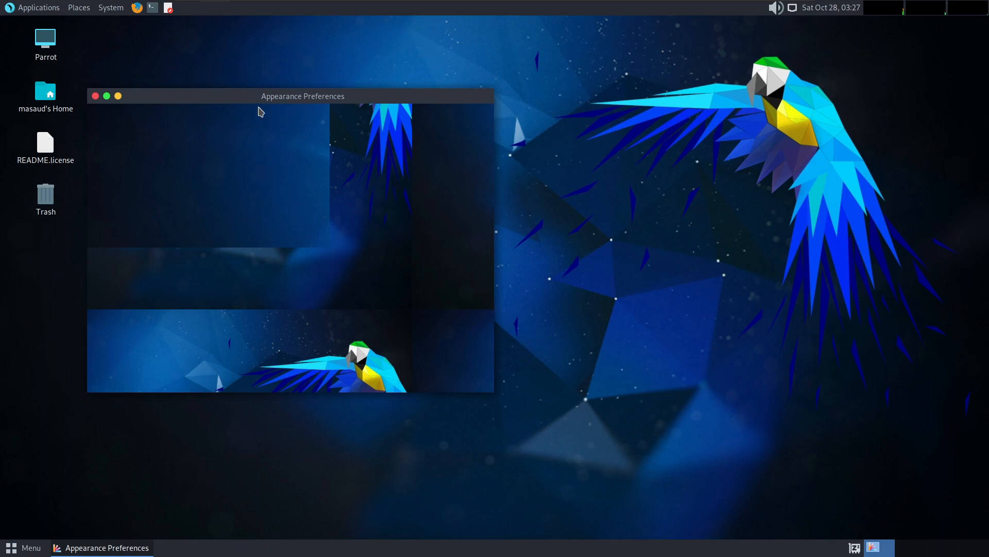
mouse_move(327, 97)
mouse_down()
mouse_move(406, 77)
mouse_move(527, 91)
mouse_up()
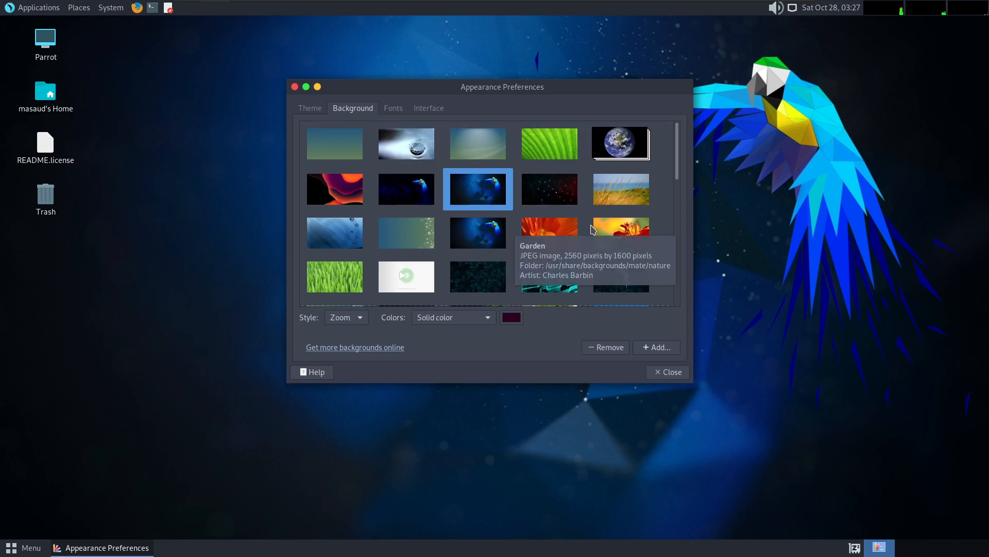
scroll(575, 238, down, 1)
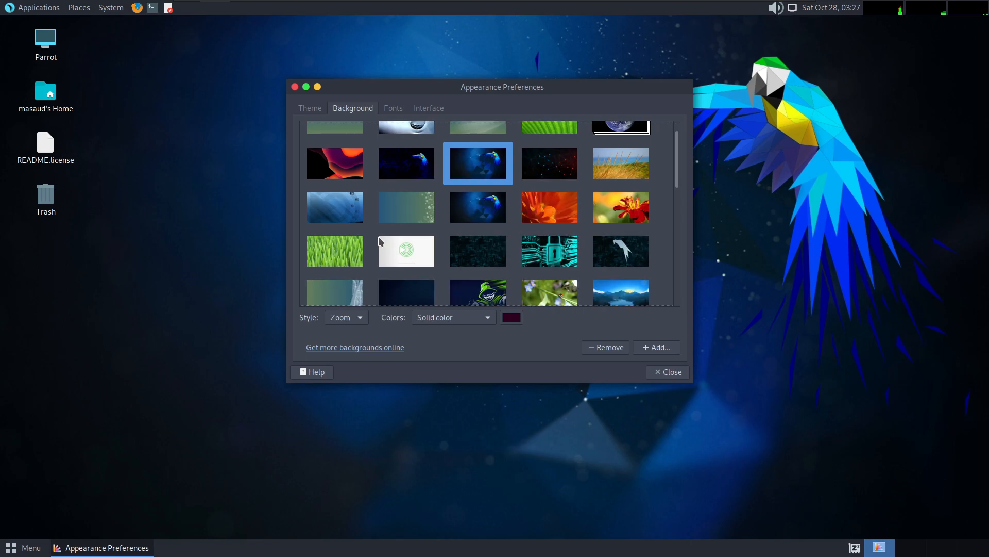
scroll(380, 240, up, 1)
click(332, 190)
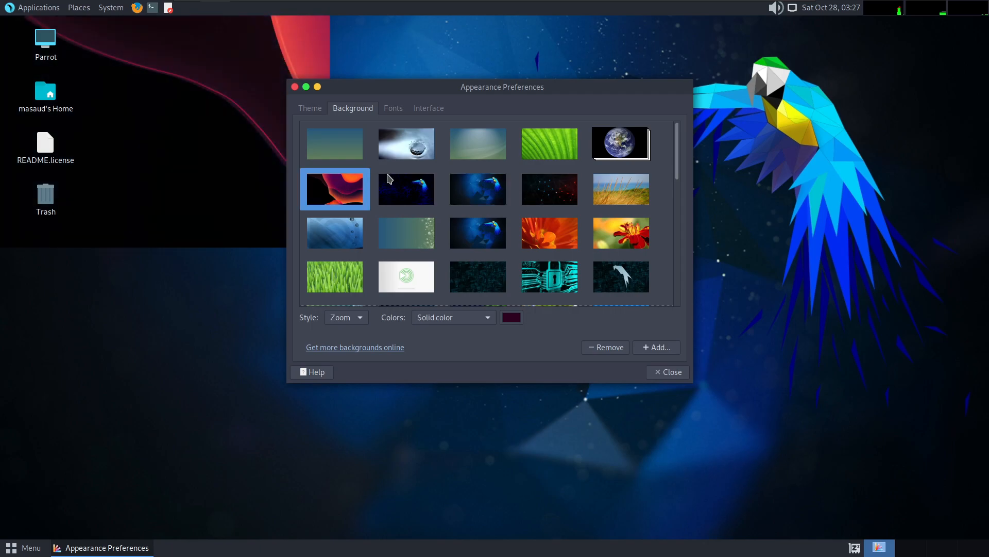
click(410, 156)
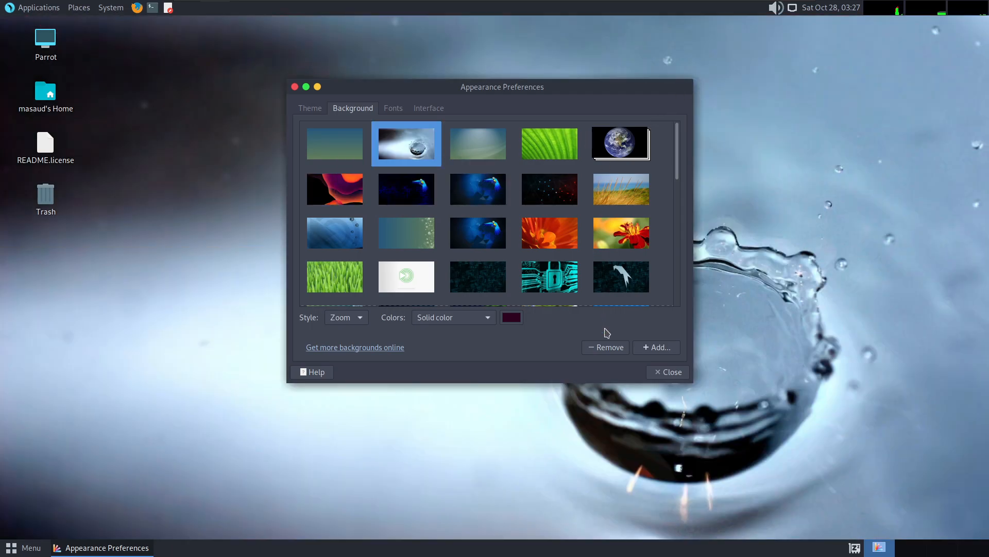
click(670, 372)
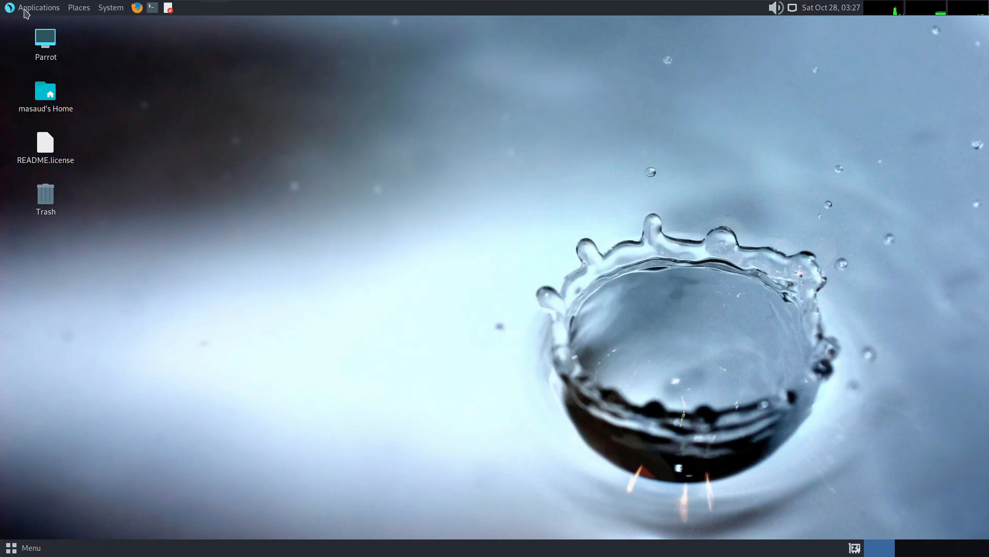
- Launch Firefox ESR from the installed applications and go to google.com
click(26, 9)
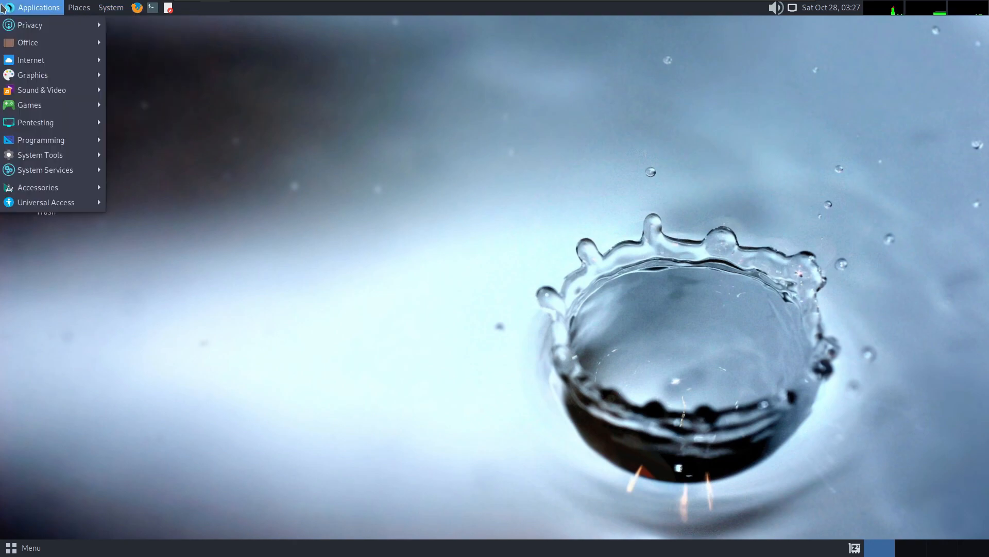
mouse_move(69, 44)
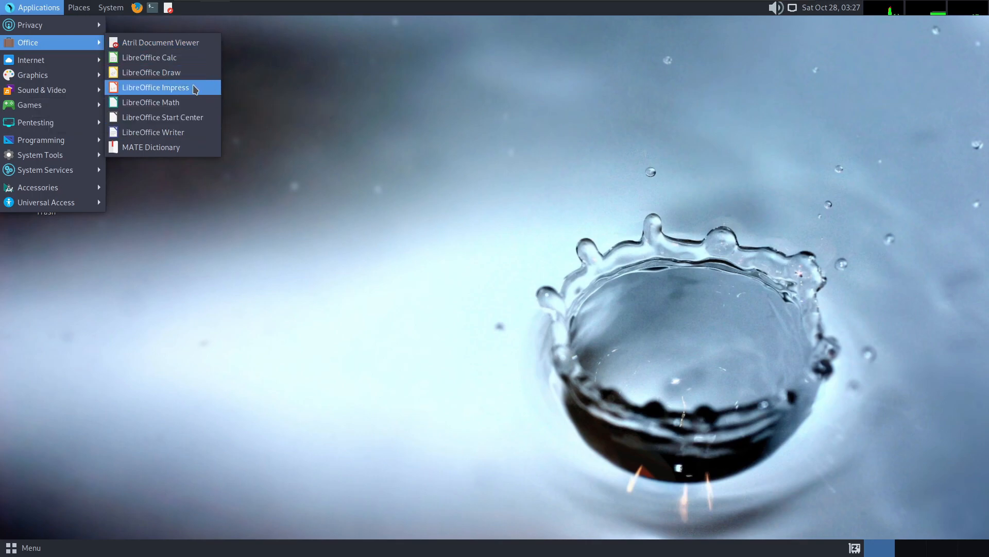
mouse_move(51, 61)
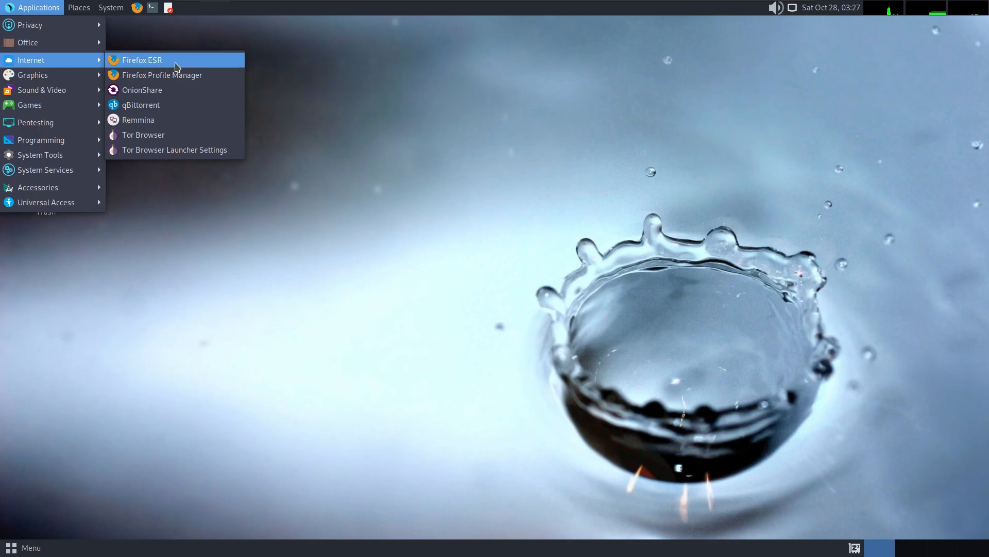
click(177, 67)
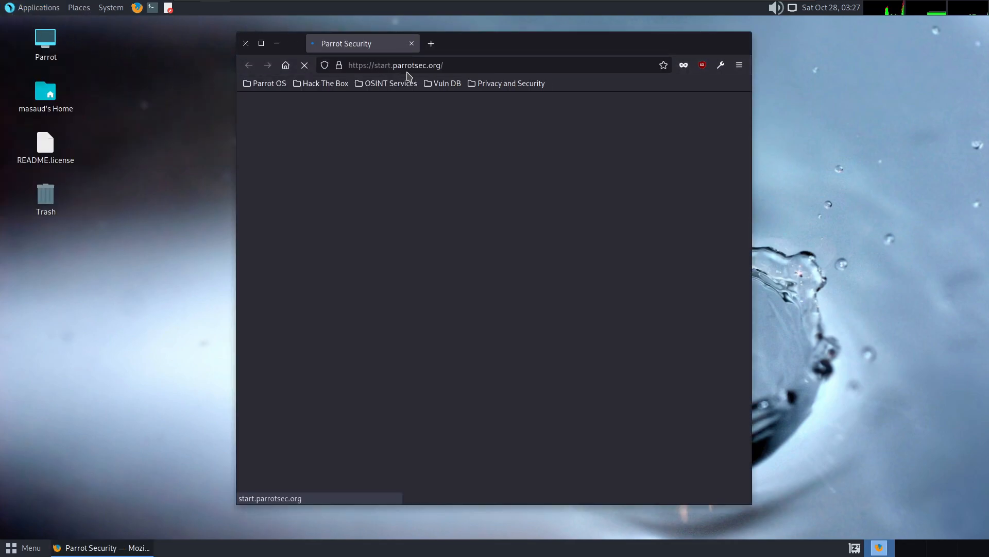
click(427, 63)
text(g)
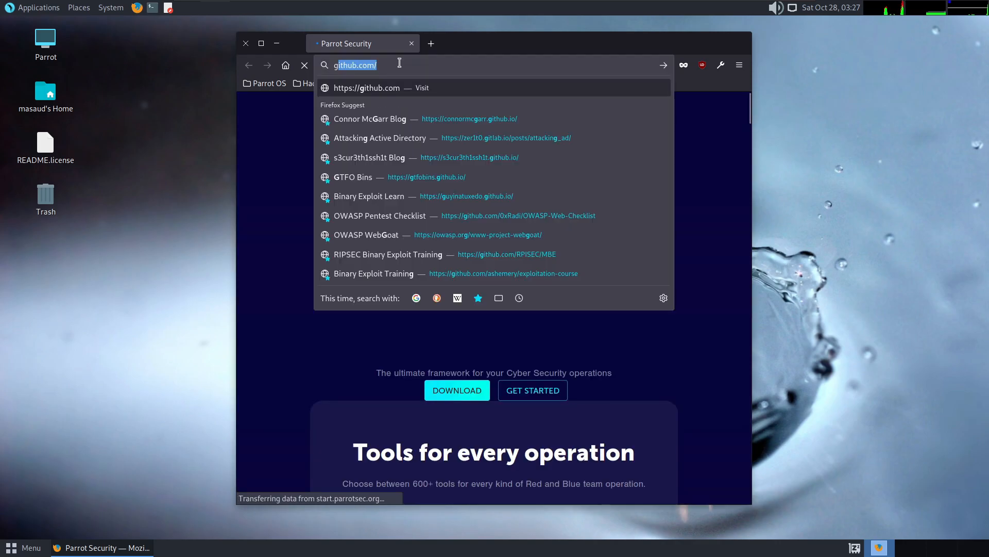
text(oogle.com)
key(Return)
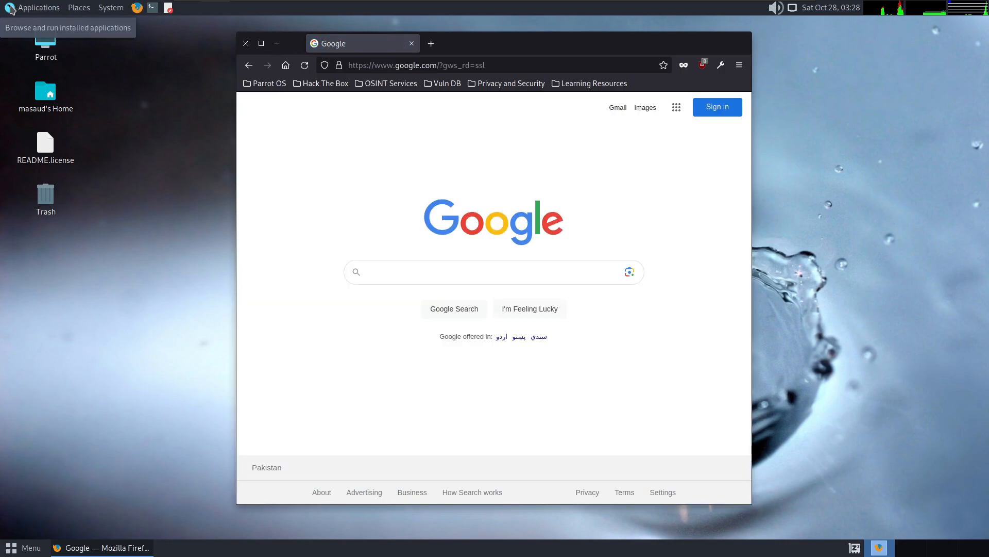
- Look through the installed application categories, including Games, Sound & Video and the Pentesting groups such as Most Used Tools and Web Application Analysis
click(10, 9)
mouse_move(61, 107)
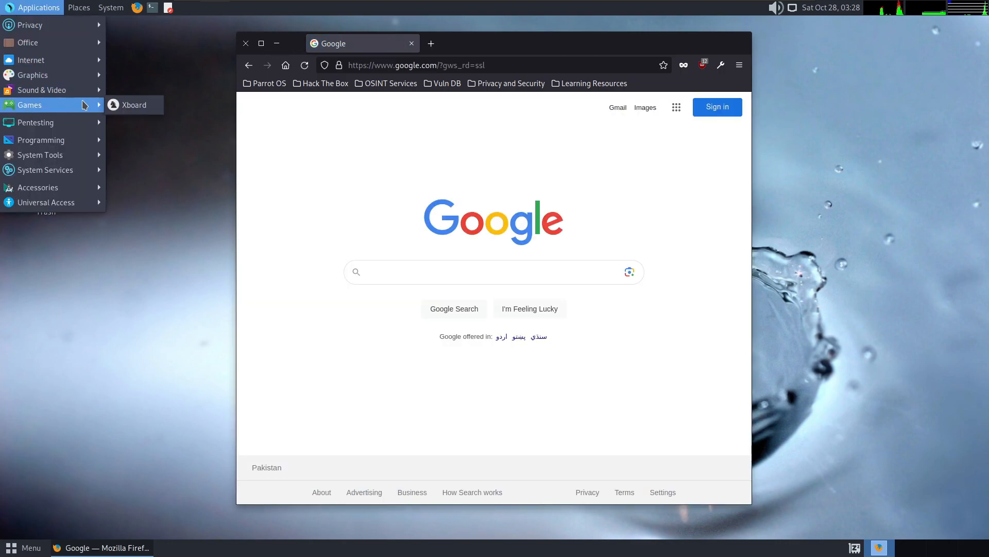
mouse_move(78, 90)
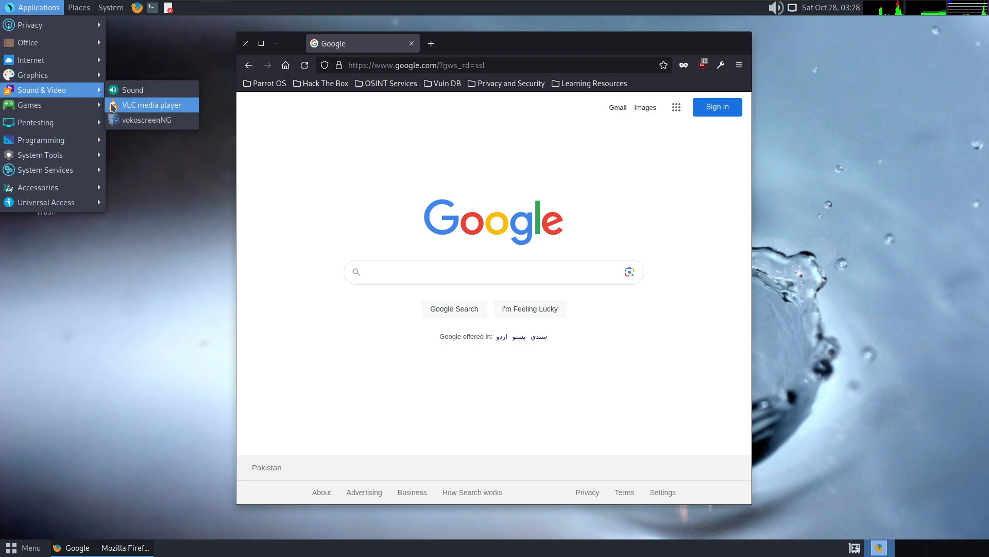
mouse_move(96, 121)
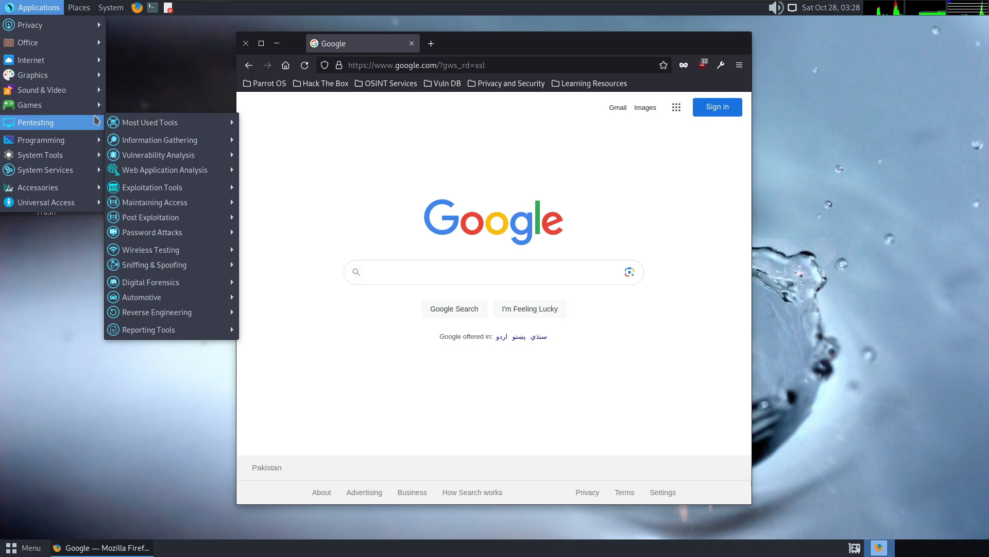
mouse_move(180, 127)
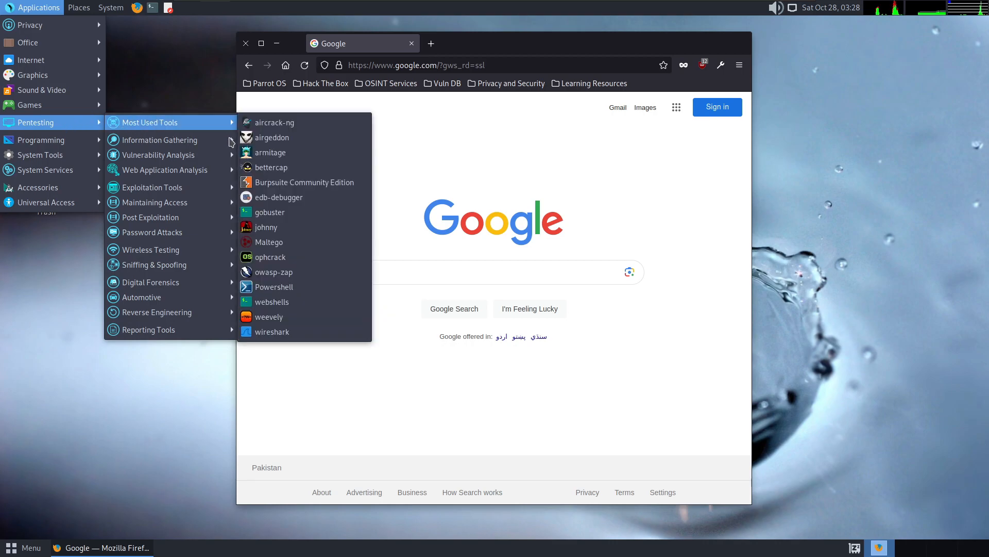
mouse_move(227, 149)
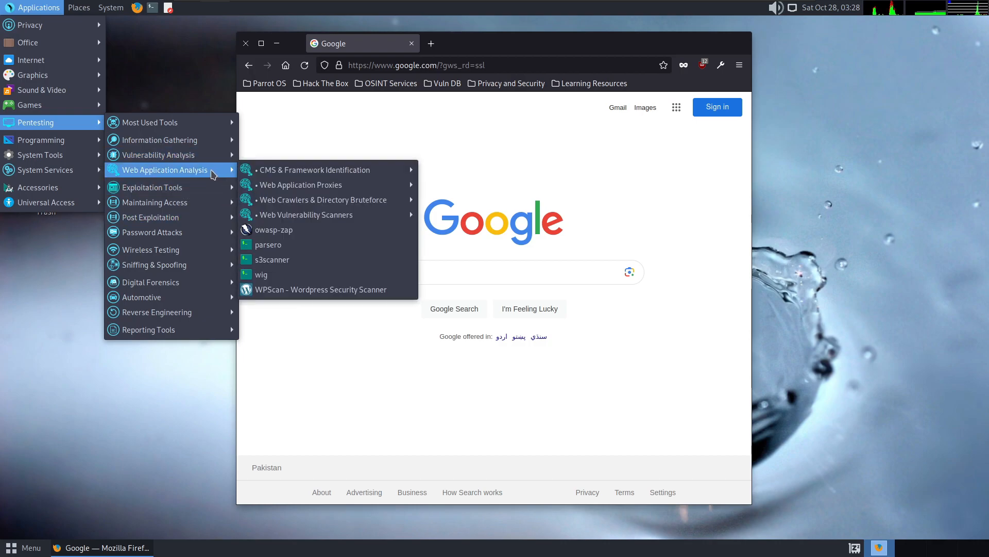
mouse_move(177, 192)
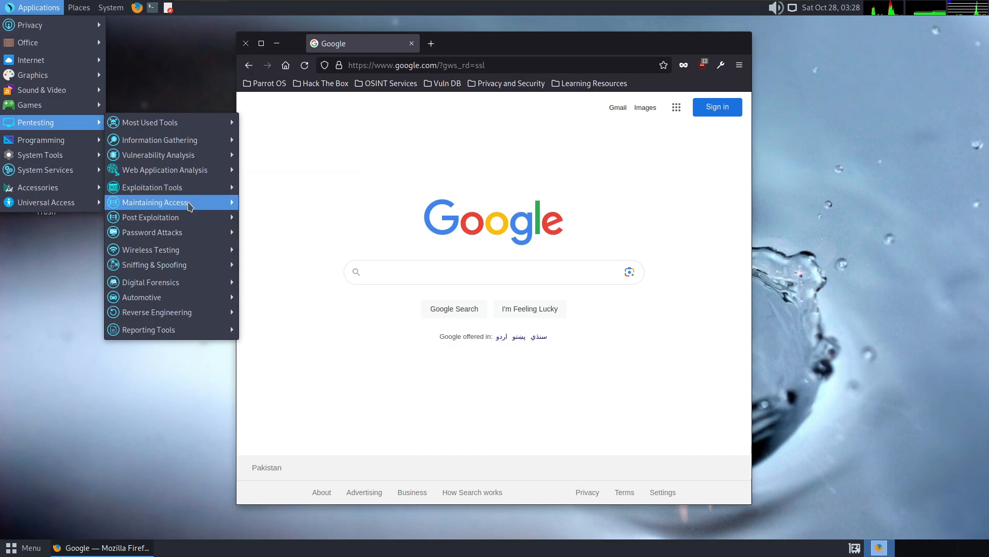
mouse_move(53, 147)
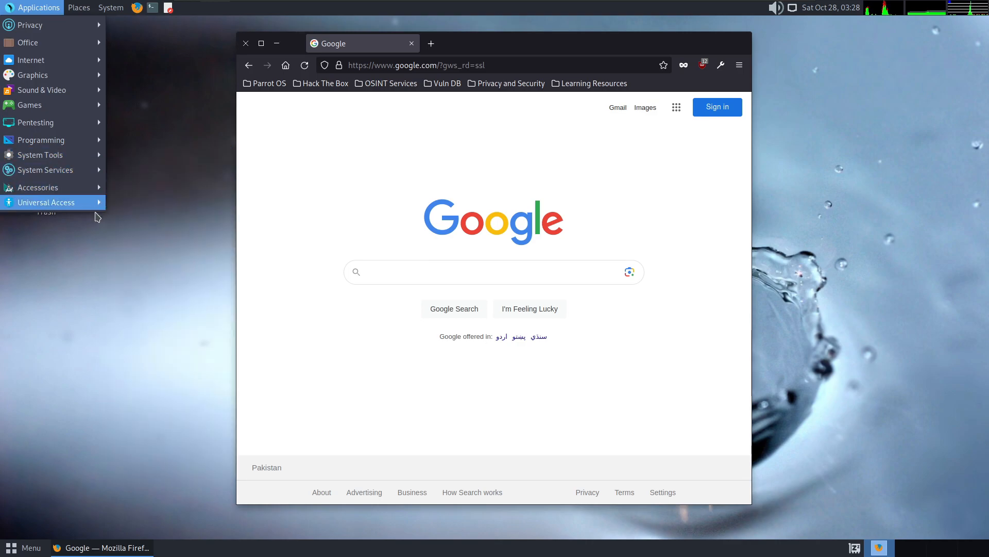
click(106, 370)
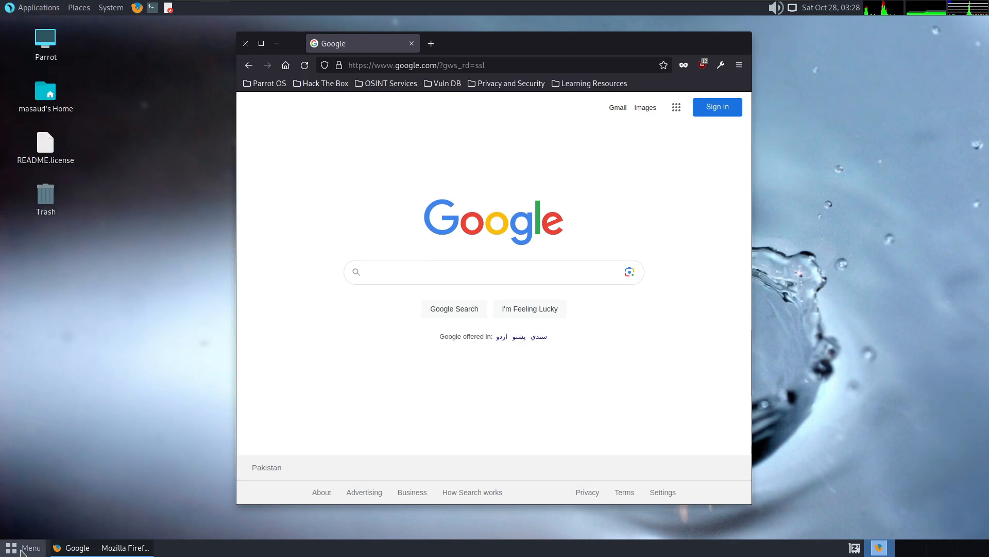
- Open the Control Center, look through its settings groups, and view the available network connection options
click(22, 550)
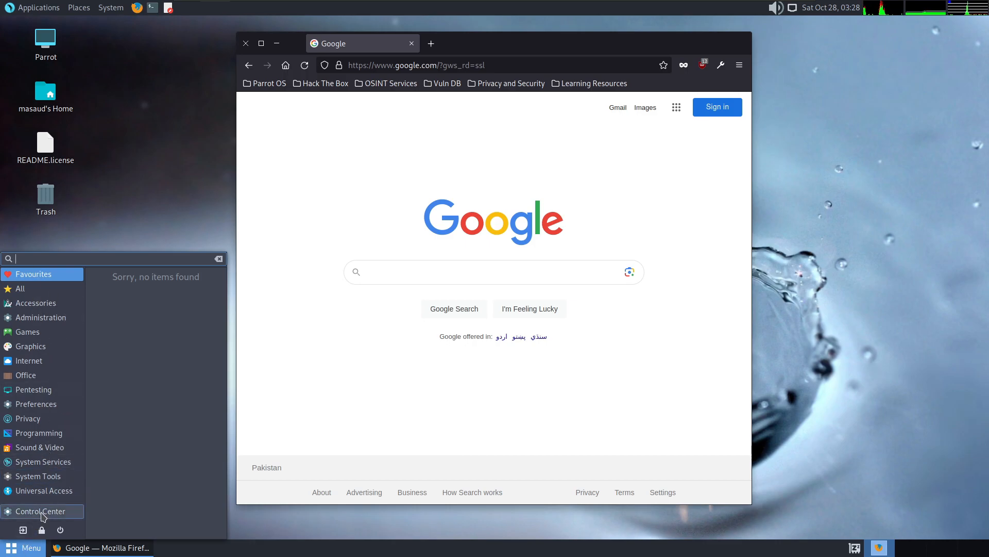
click(42, 511)
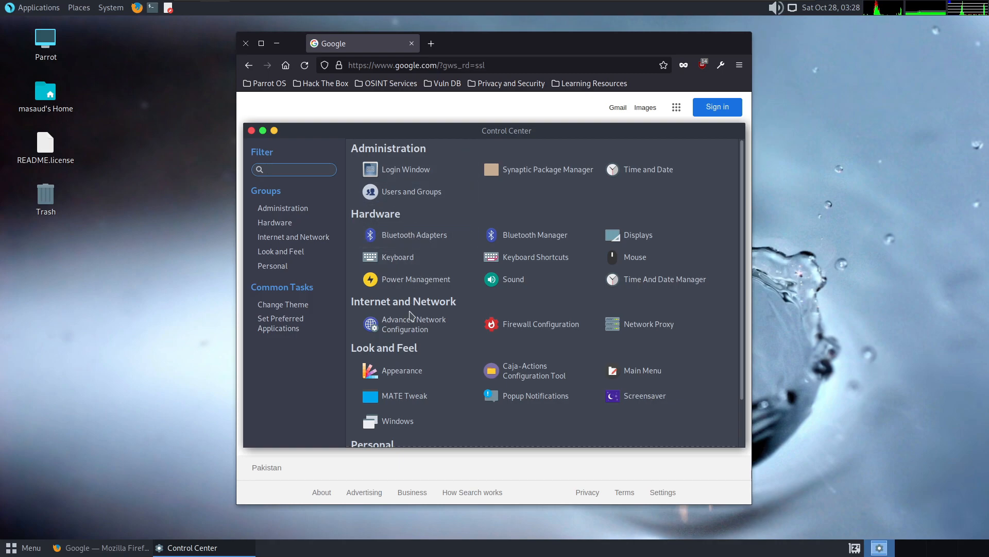
scroll(497, 387, down, 2)
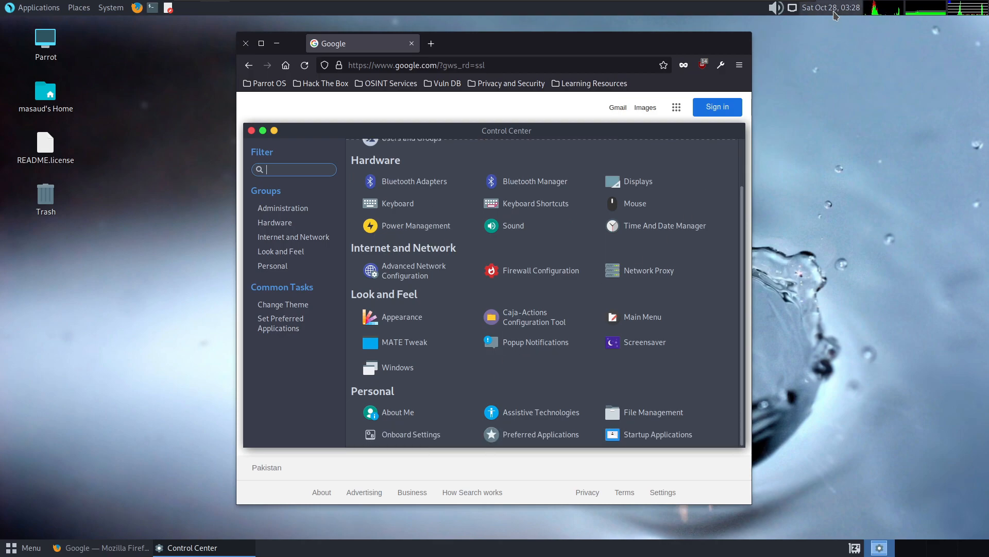
click(793, 10)
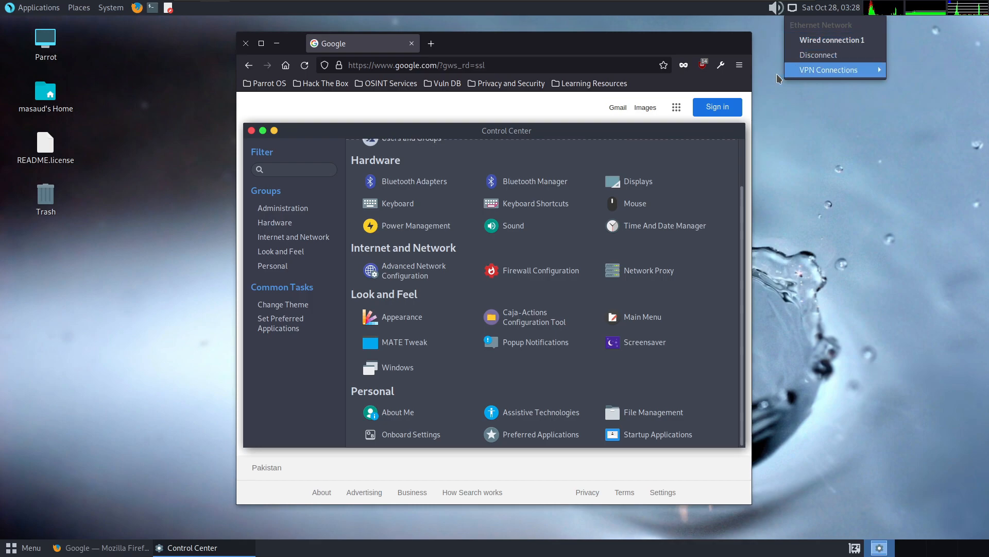
click(308, 385)
- Review the desktop themes in Appearance Preferences, then close the preferences and the Control Center
click(393, 321)
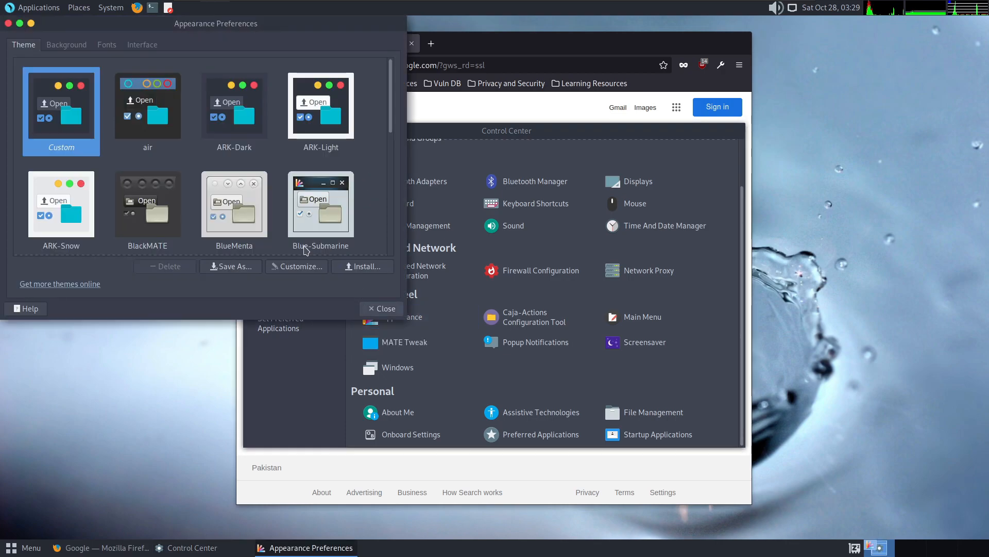
scroll(226, 152, down, 10)
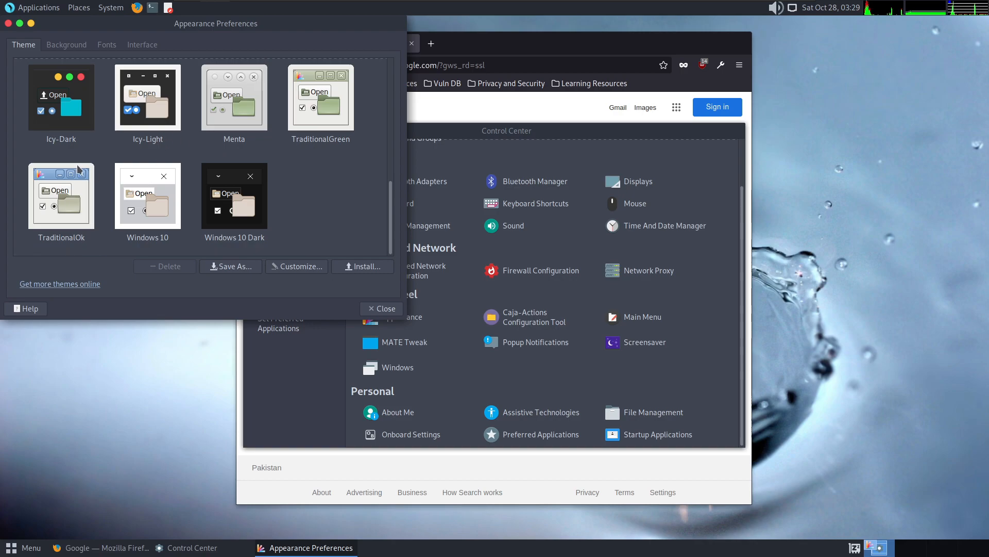
scroll(77, 173, up, 1)
click(9, 24)
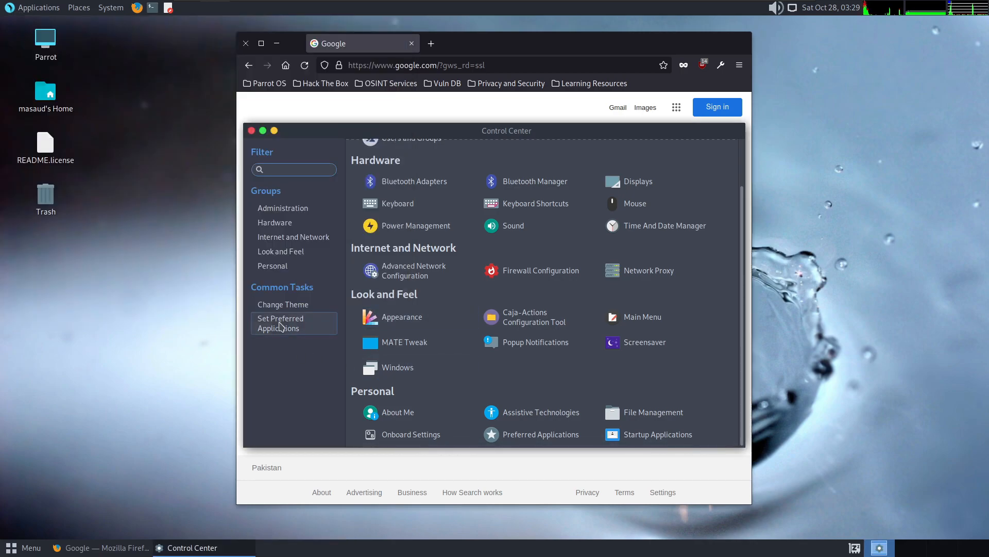
click(287, 308)
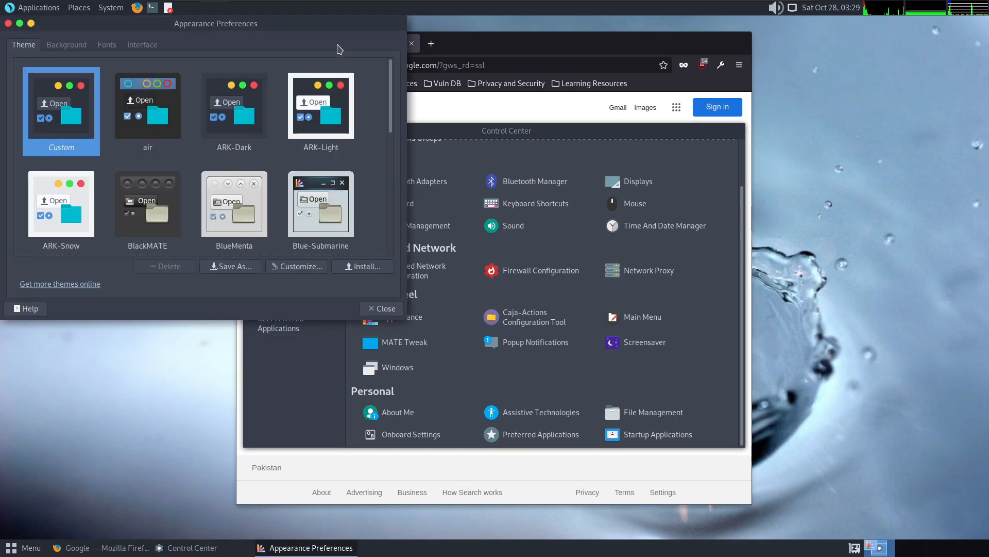
click(8, 23)
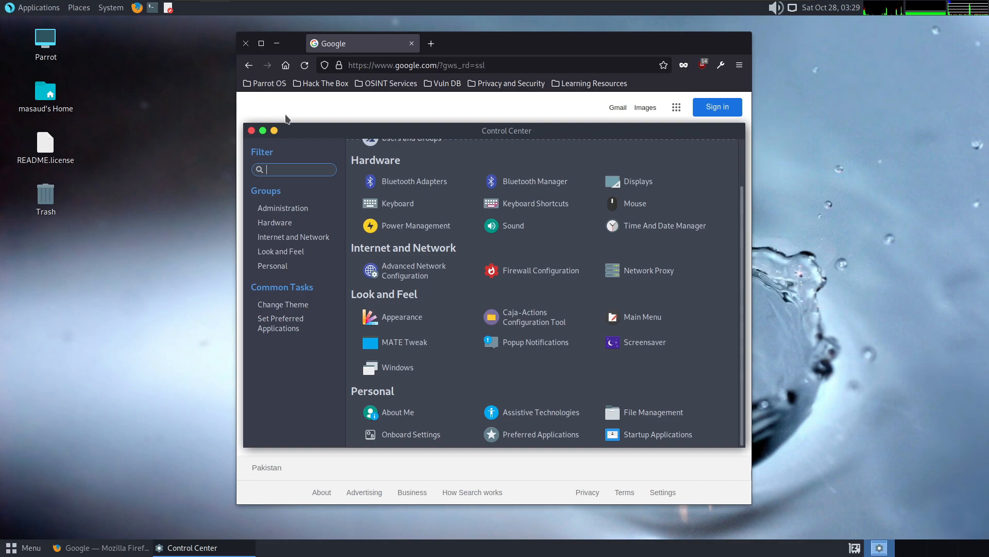
click(252, 130)
- Open a terminal and move its window in front of the browser
click(152, 8)
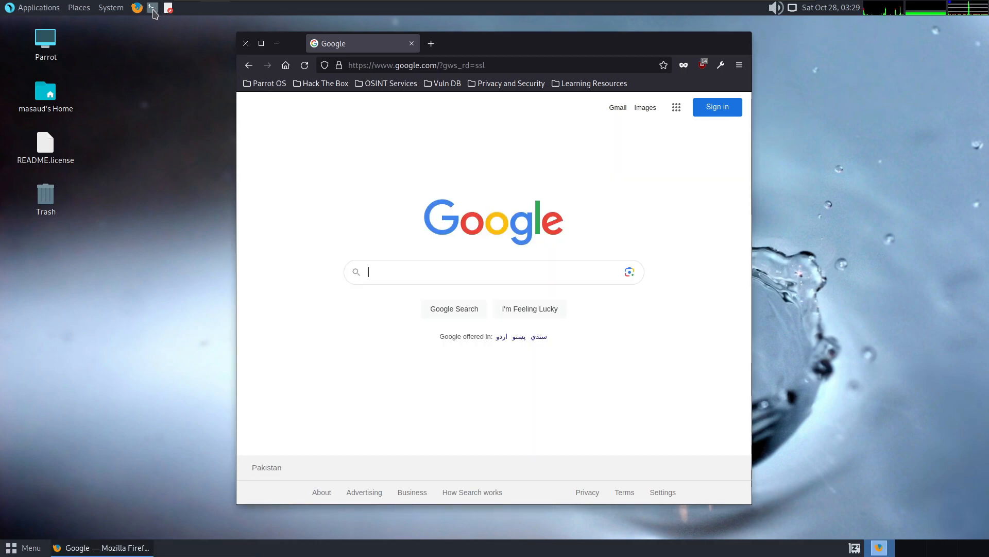
drag(124, 30, 366, 120)
text(apt-get)
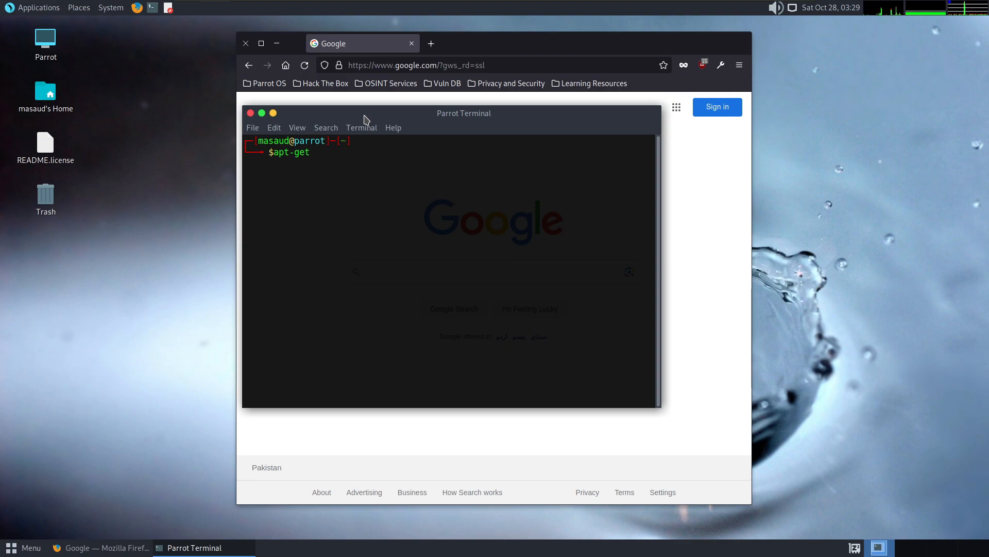
key(BackSpace)
key(BackSpace)
key(BackSpace)
key(BackSpace)
key(BackSpace)
key(BackSpace)
key(BackSpace)
- Switch to the root user with sudo su, entering the account password
text(sudo syu)
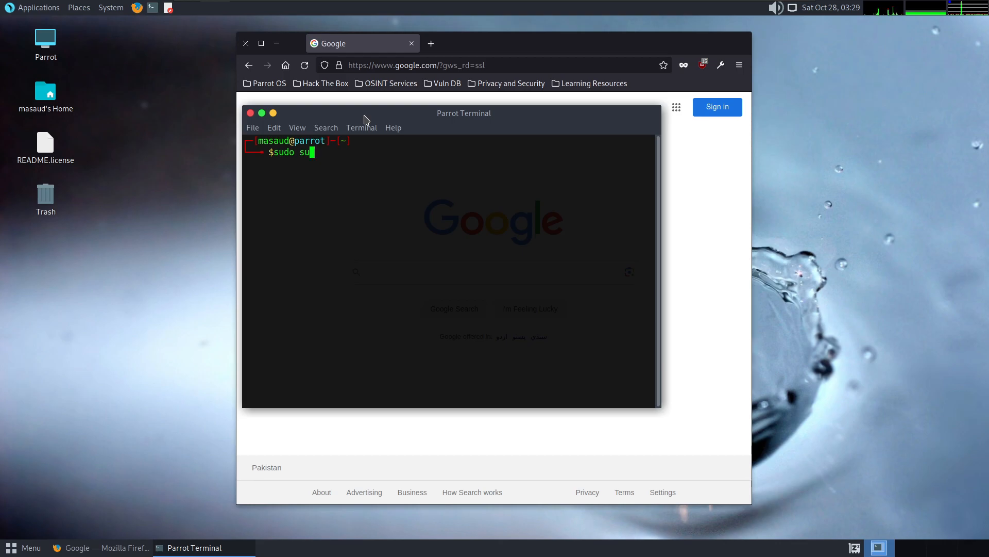
key(Return)
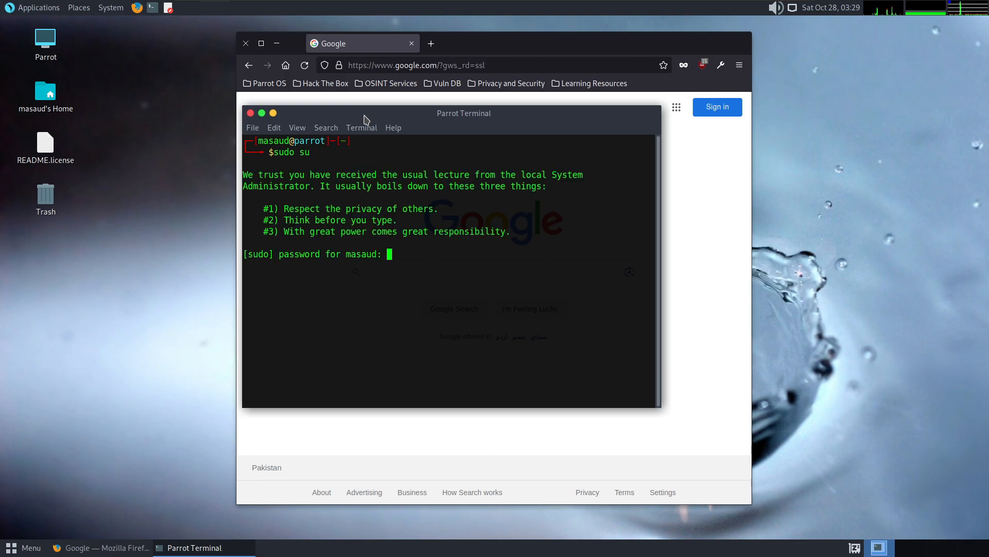
key(Return)
- Clear the terminal and check the current user with whoami
text(clear)
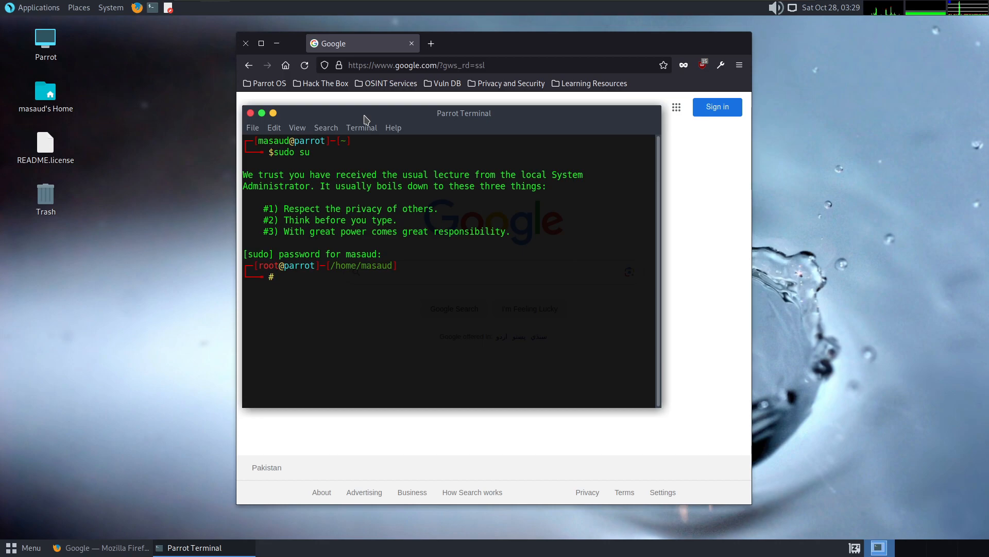
key(Return)
text(whoami)
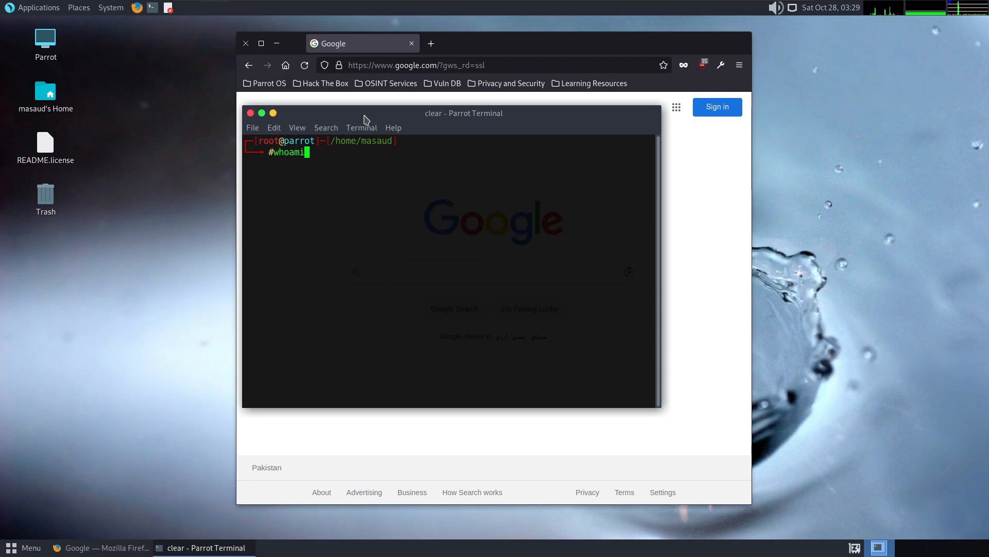
key(Return)
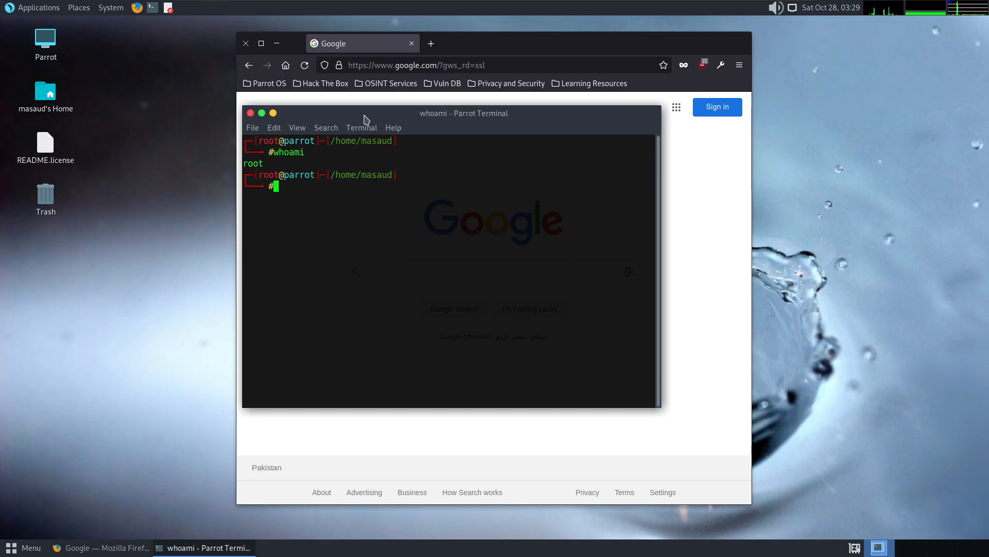
- Refresh the package lists with apt-get update
text(apt-get)
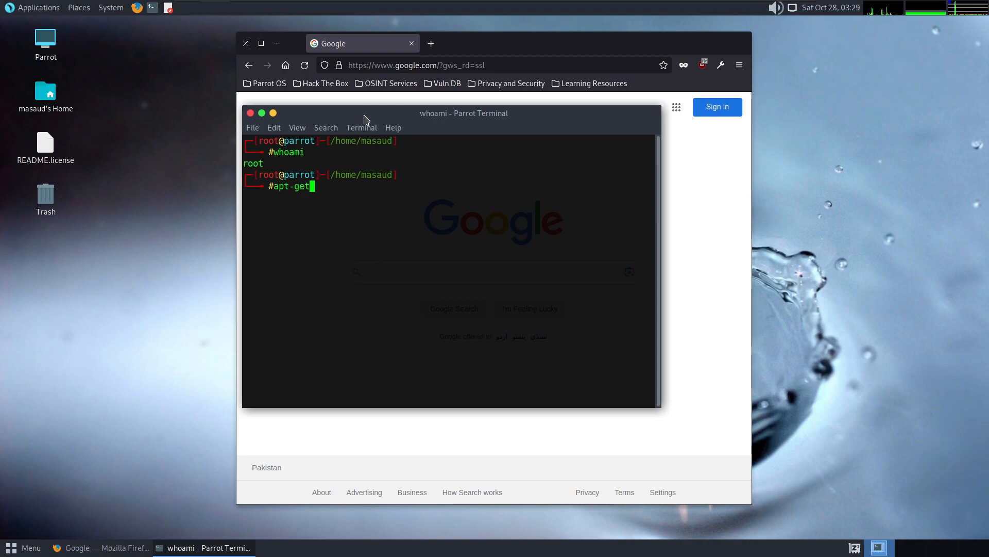
text( update)
key(Return)
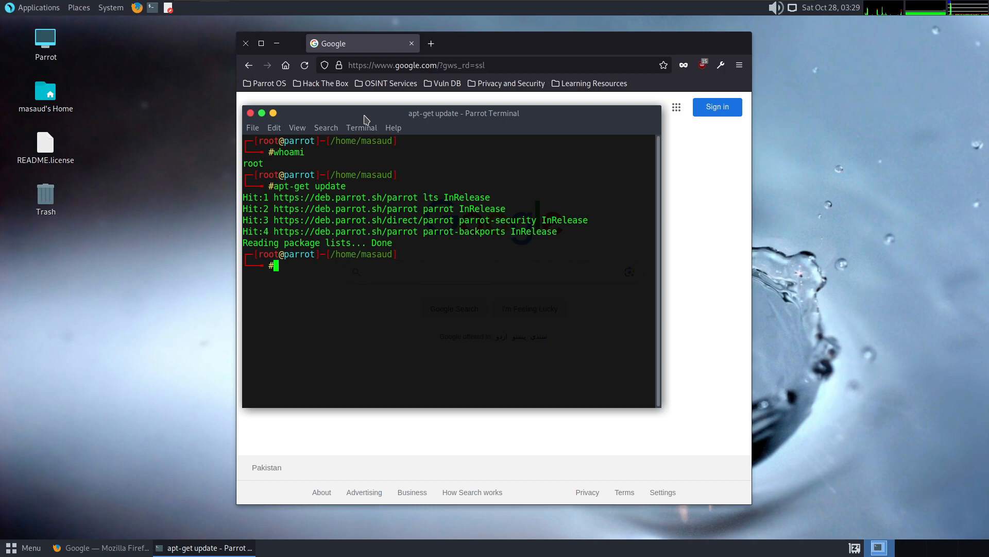
- Start upgrading the installed packages with apt-get upgrade
text(apt-get )
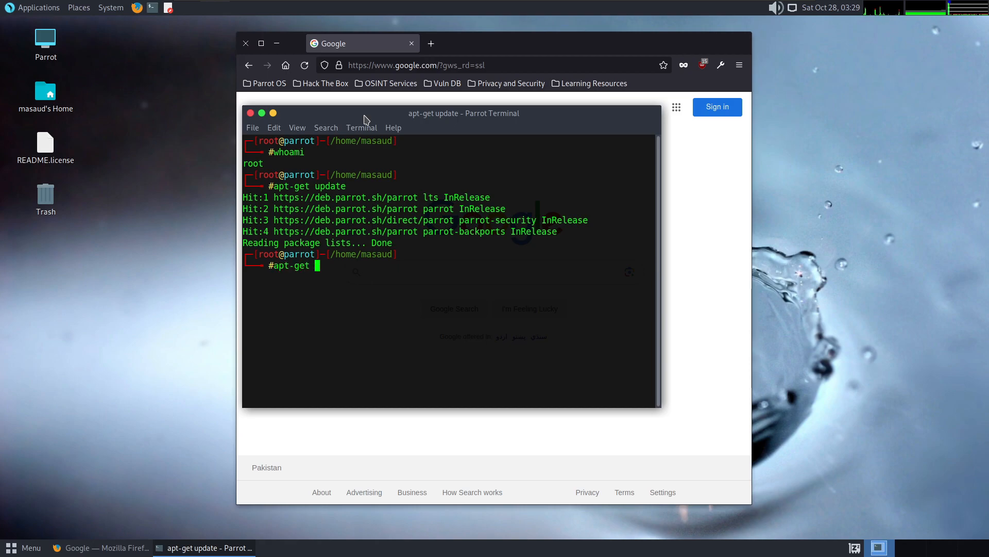
text(upgrade)
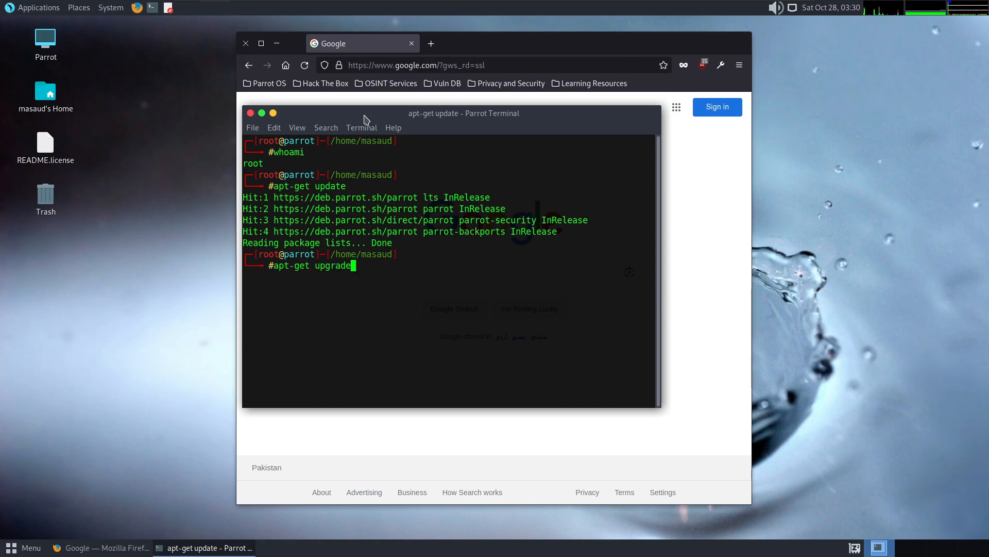
key(Return)
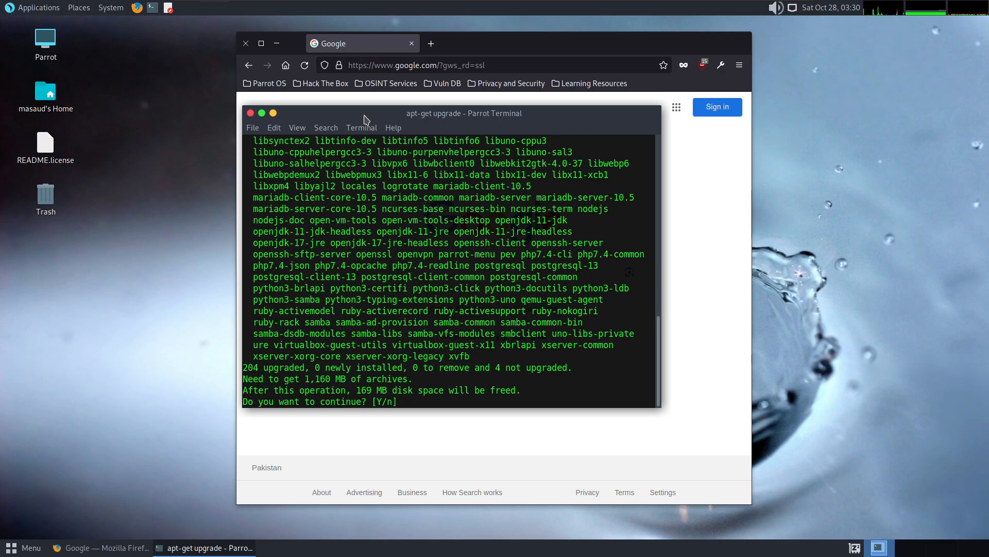
- Highlight the download size in the upgrade summary and answer y to proceed with the package upgrade
drag(300, 380, 360, 380)
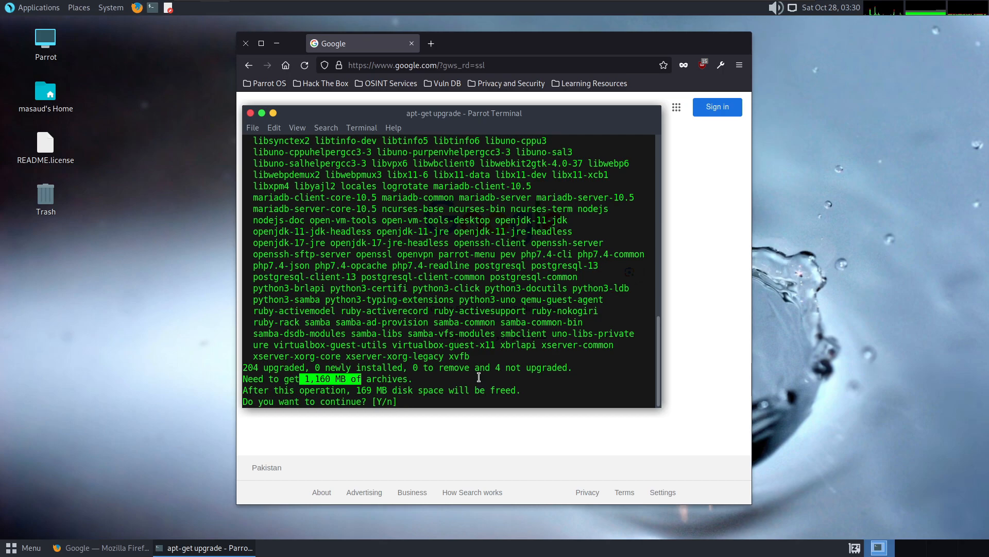
text(y)
key(Return)
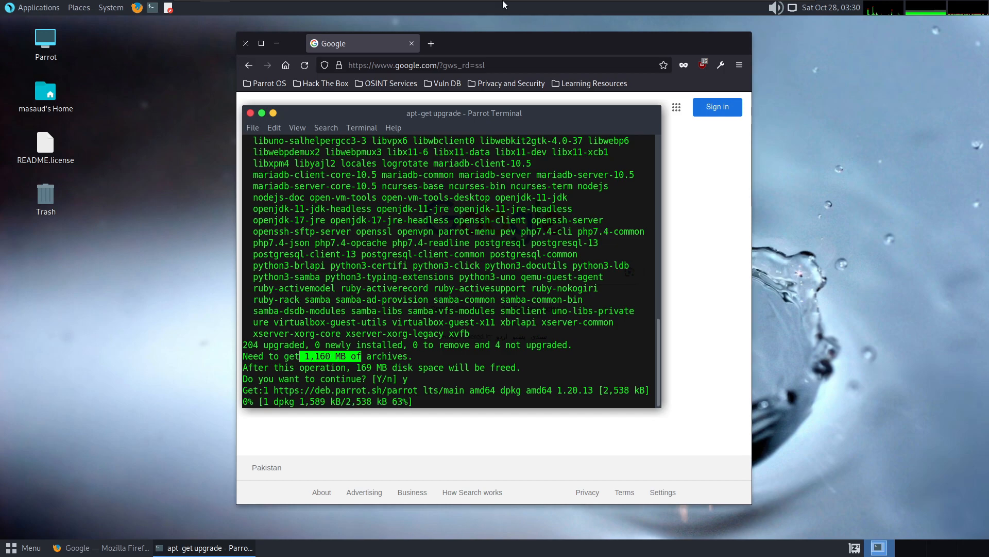
- Close the Firefox window showing Google and maximize the terminal running the package upgrade
click(248, 49)
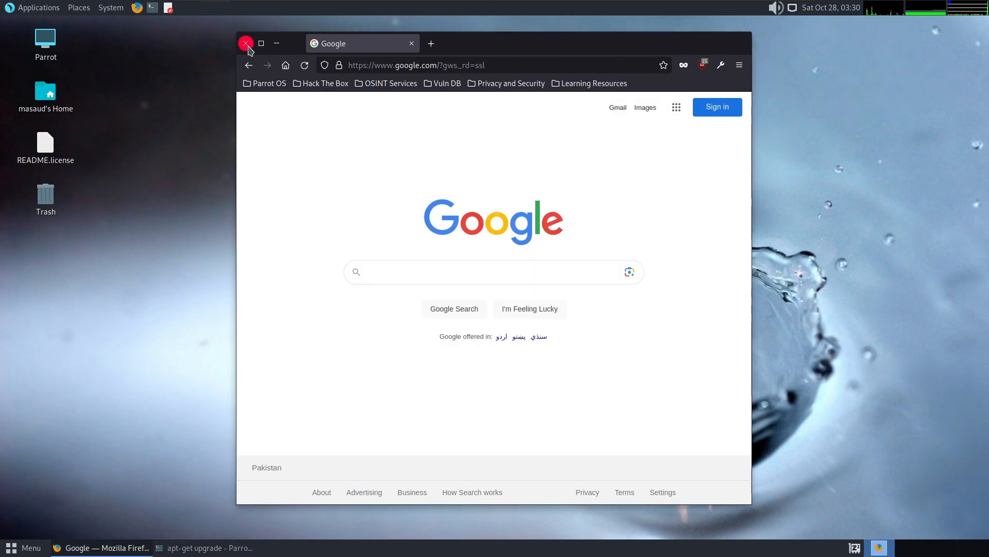
click(247, 45)
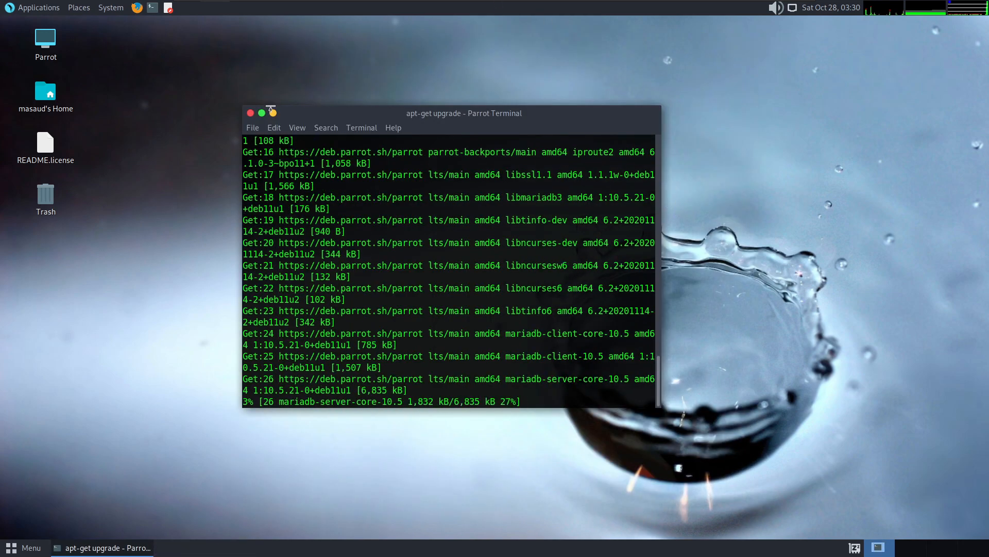
click(262, 113)
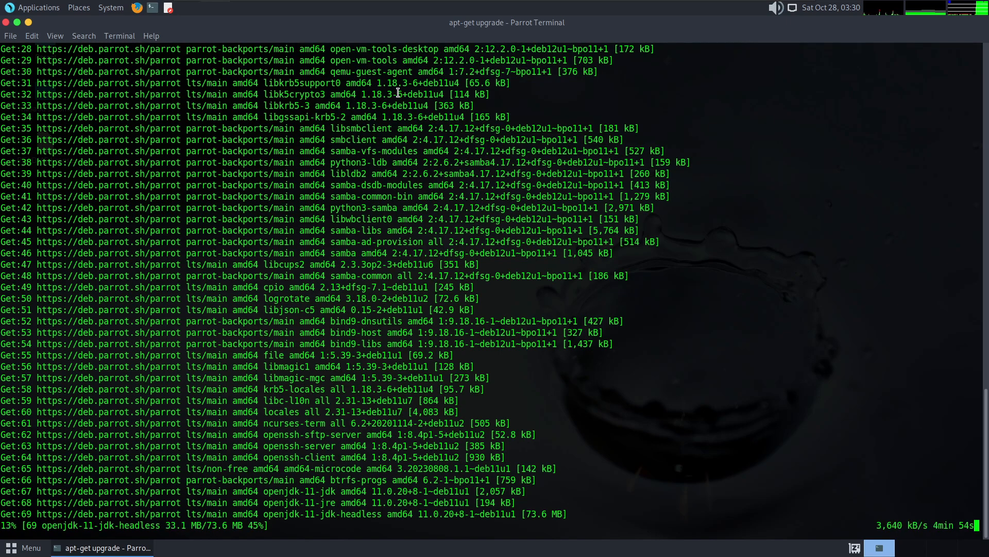
- Take the virtual machine out of full-screen mode and switch to the OBS window on the host
mouse_move(340, 3)
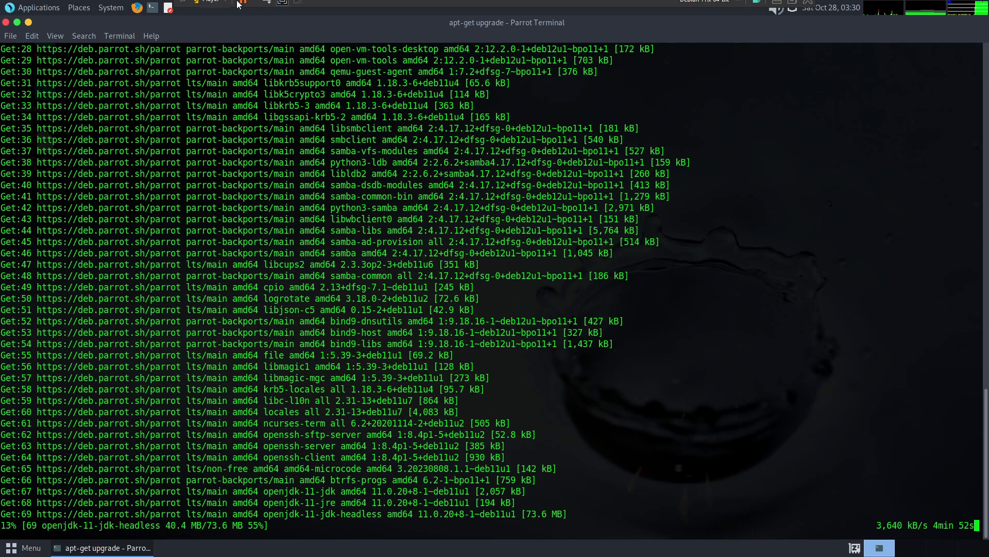
click(282, 7)
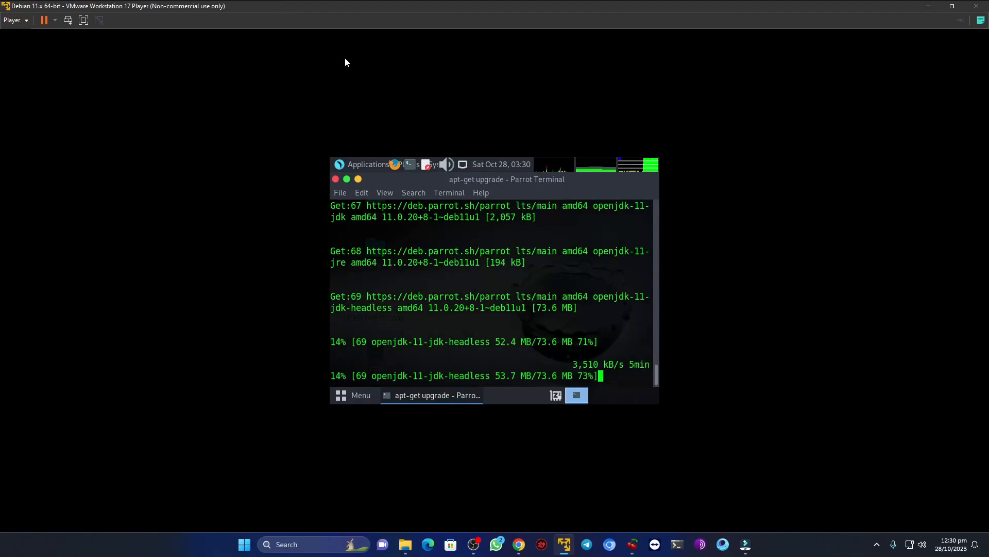
click(485, 544)
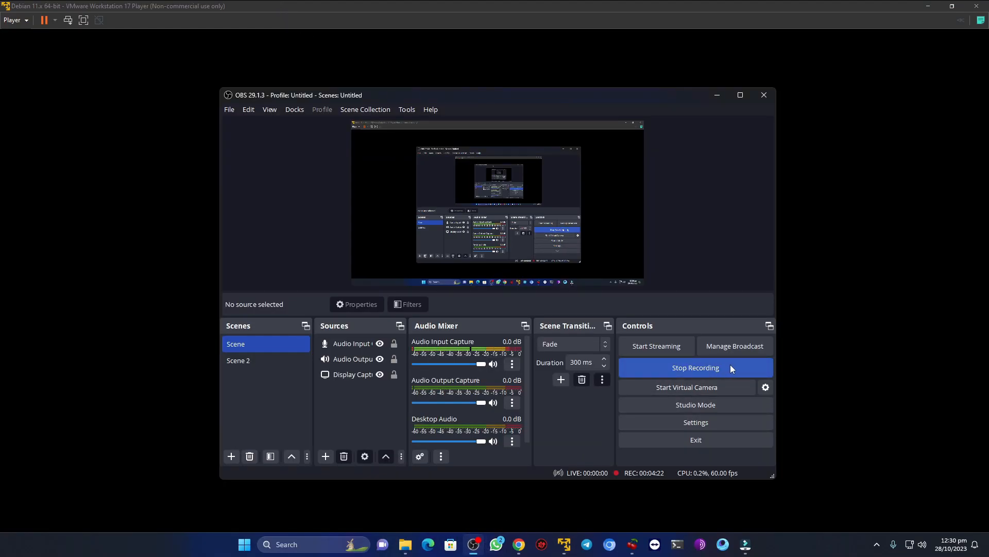